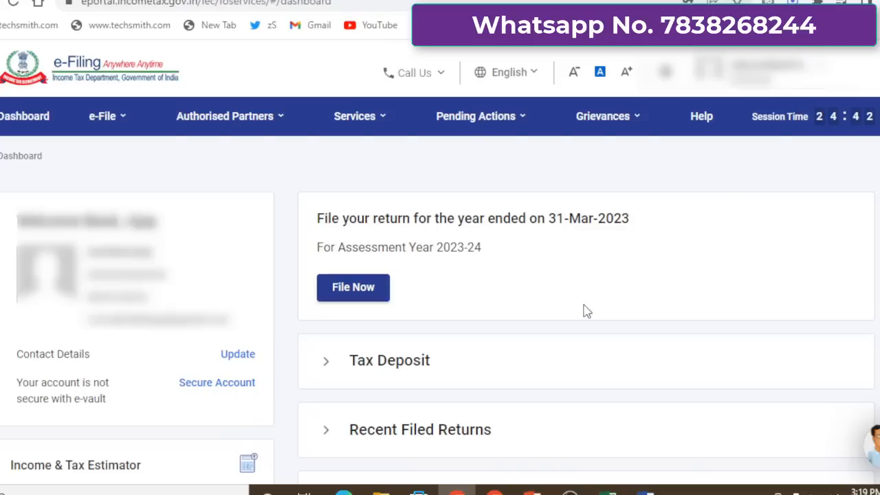
# Step: Open the Annual Information Statement page in the Compliance Portal, select F.Y. 2022-23 and view the Taxpayer Information Summary
pyautogui.click(365, 131)
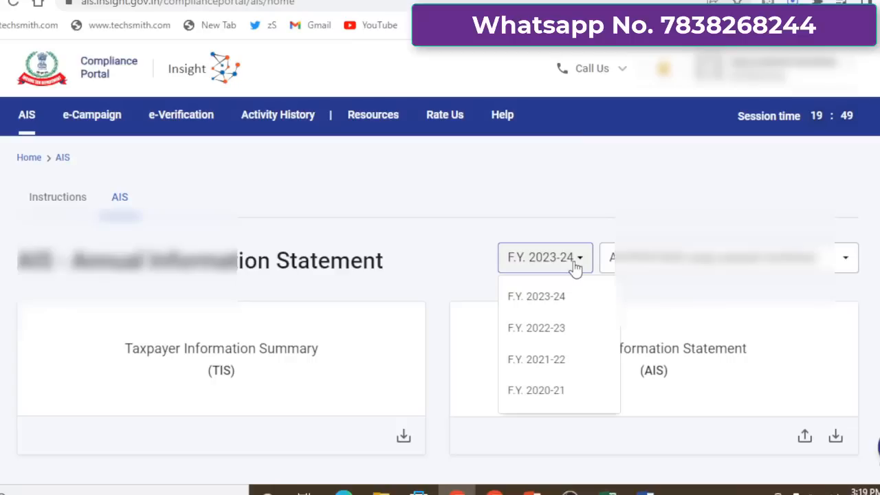
pyautogui.click(560, 335)
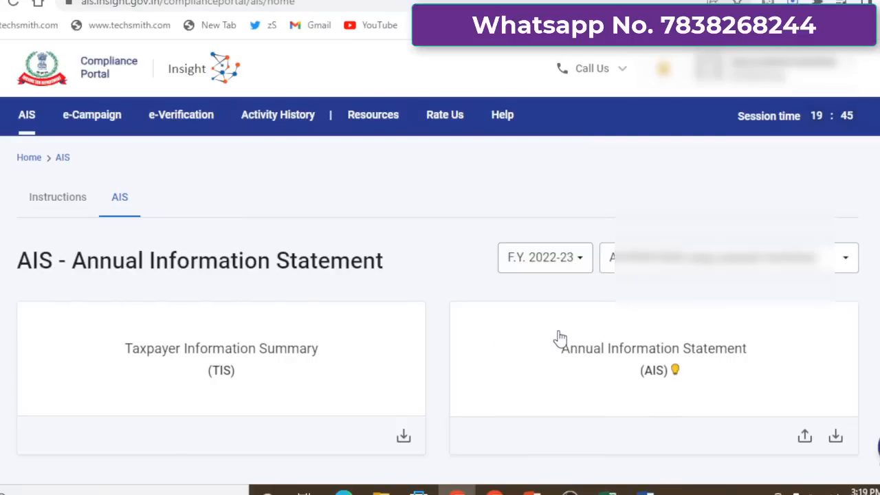
pyautogui.click(320, 379)
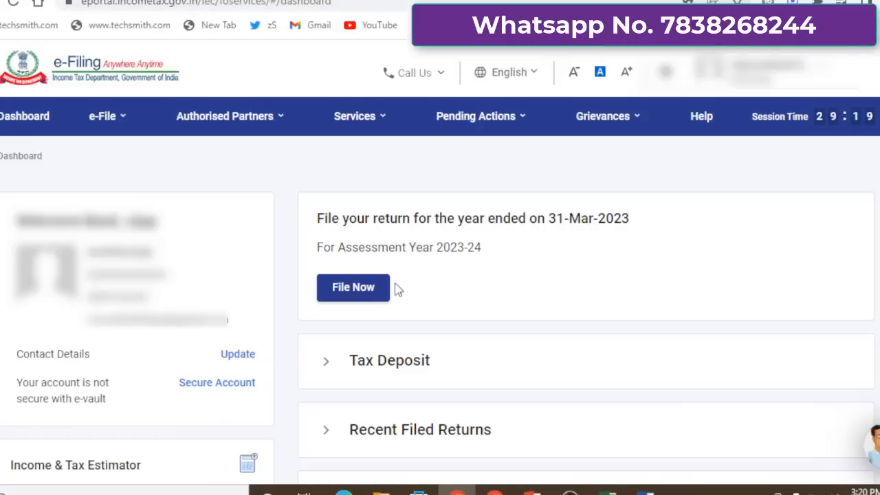
# Step: Start a new online income tax return for assessment year 2023-24 with the status Individual
pyautogui.click(369, 297)
pyautogui.click(67, 300)
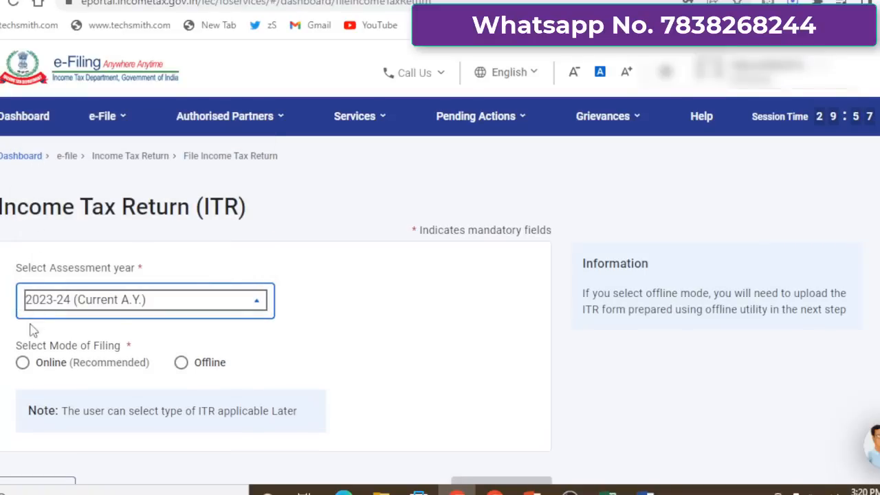
pyautogui.click(22, 362)
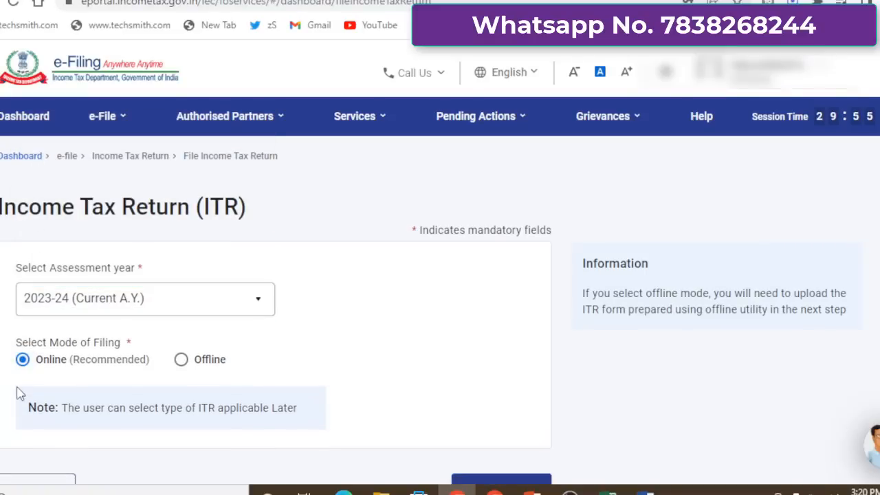
pyautogui.click(484, 479)
pyautogui.click(774, 426)
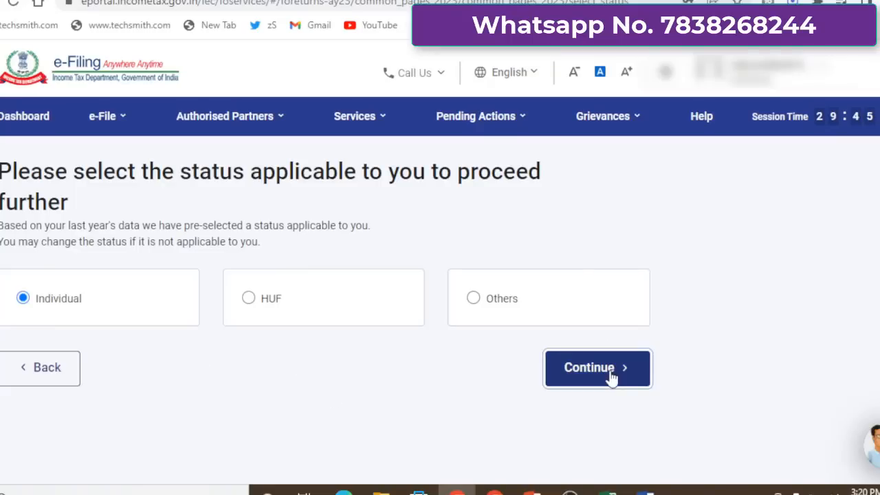
pyautogui.click(611, 371)
# Step: Choose the ITR-1 form and give taxable income above the basic exemption limit as the reason for filing
pyautogui.click(390, 347)
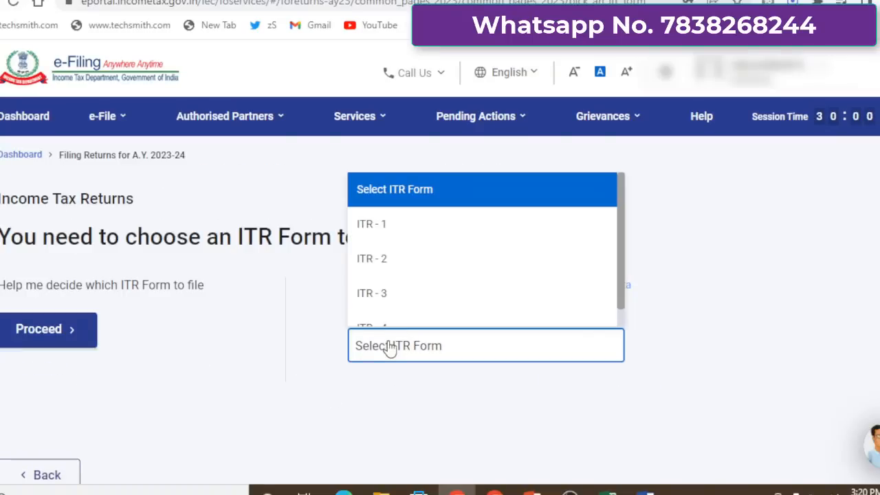
pyautogui.click(376, 230)
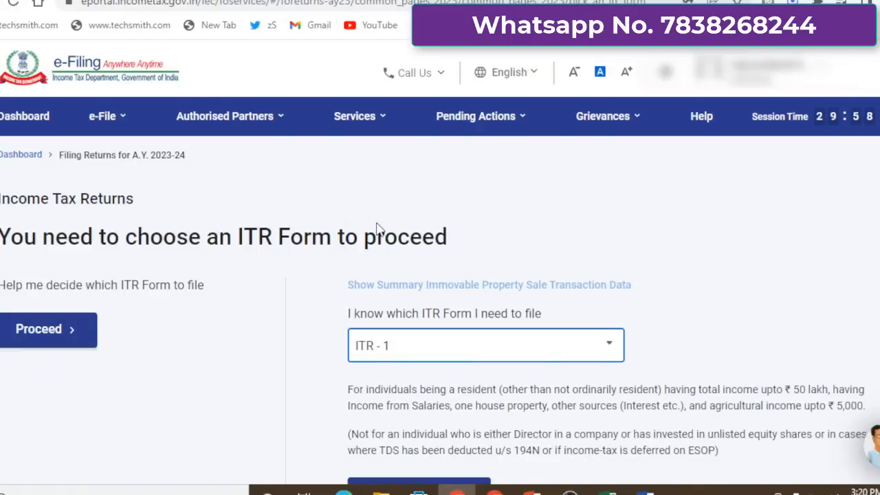
pyautogui.scroll(-2, 377, 230)
pyautogui.click(389, 398)
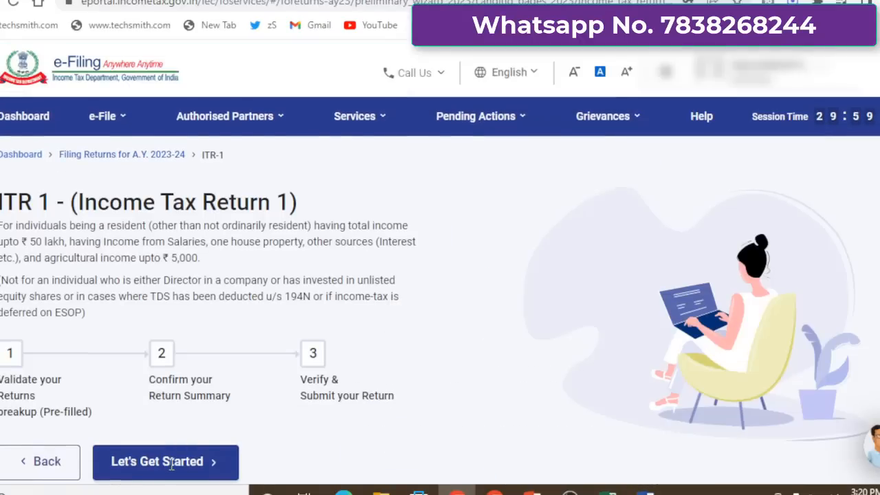
pyautogui.click(171, 465)
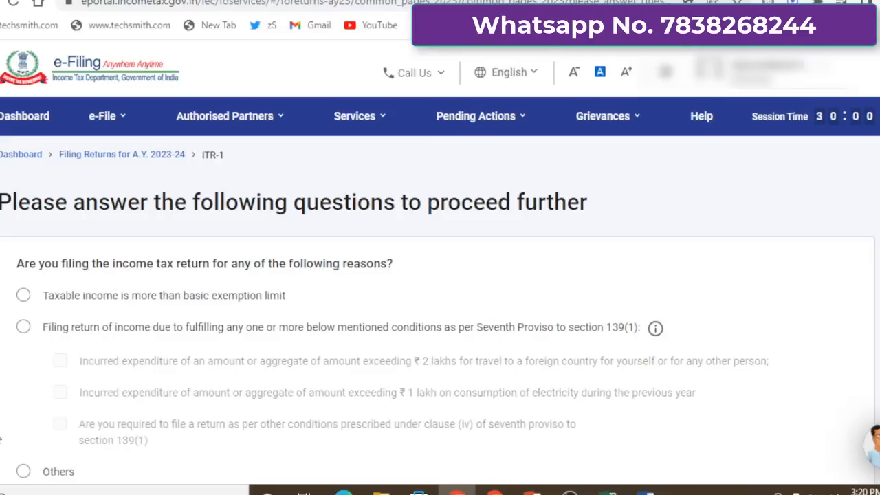
pyautogui.click(23, 297)
pyautogui.scroll(-2, 811, 277)
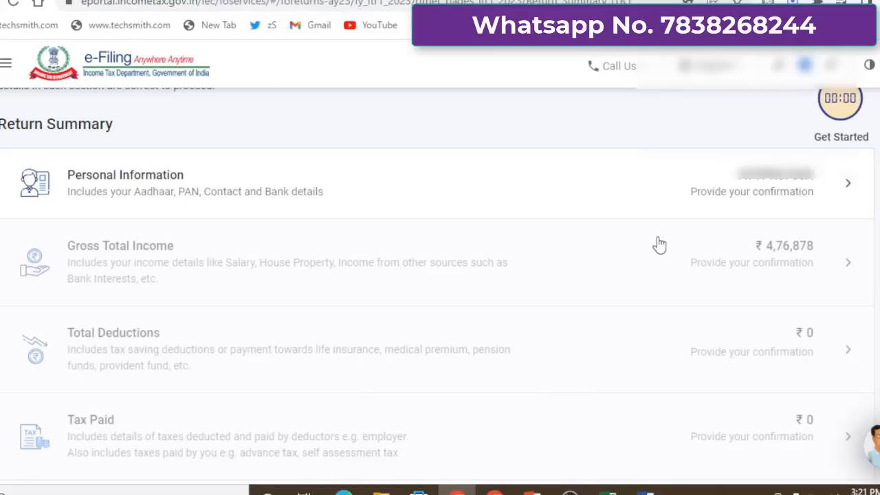
# Step: Open the Personal Information section and set the nature of employment to Other Pensioners
pyautogui.click(445, 194)
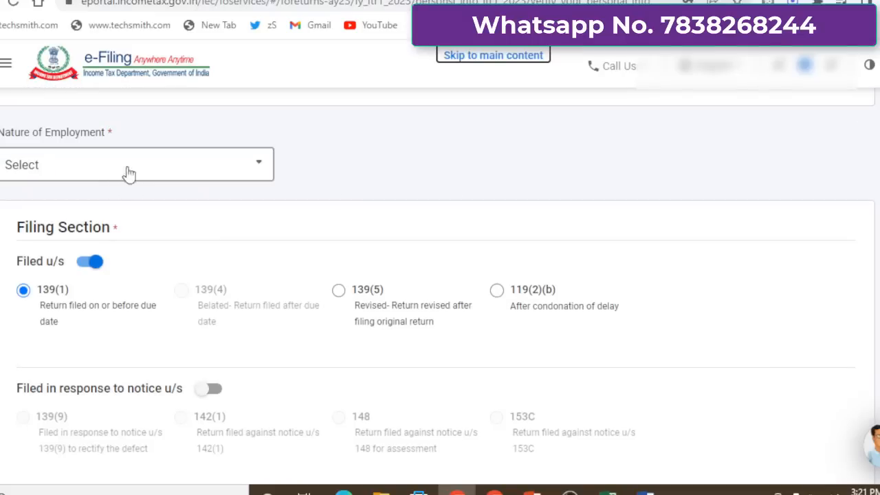
pyautogui.click(200, 173)
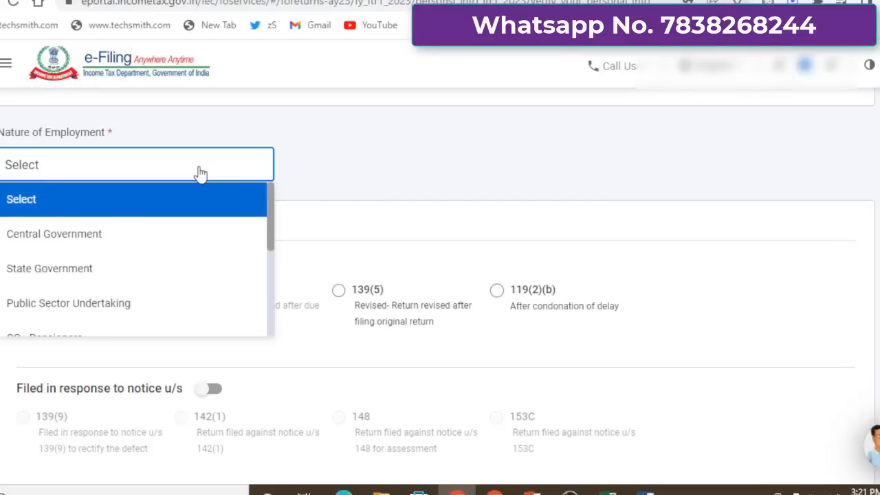
pyautogui.moveTo(270, 204); pyautogui.dragTo(278, 253)
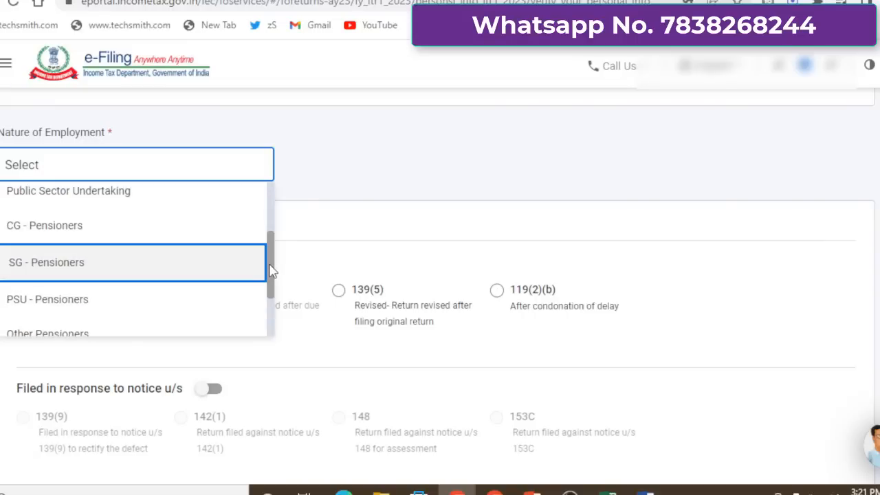
pyautogui.moveTo(272, 269); pyautogui.dragTo(278, 302)
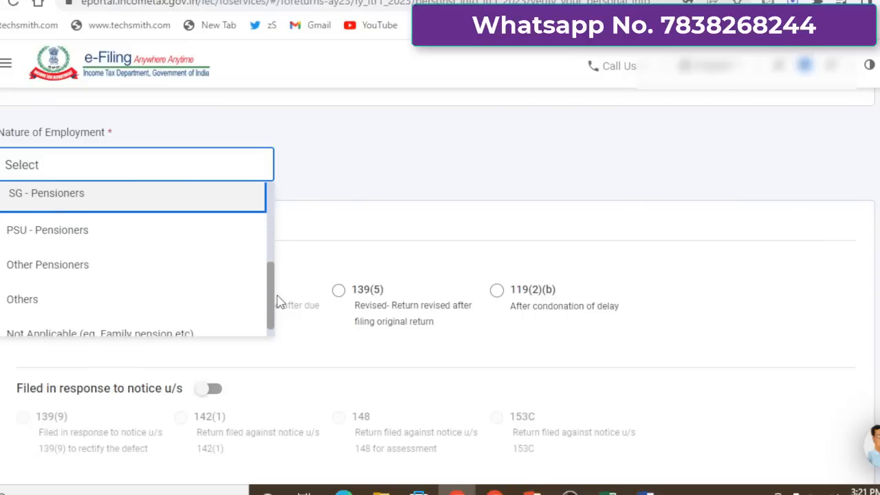
pyautogui.click(89, 270)
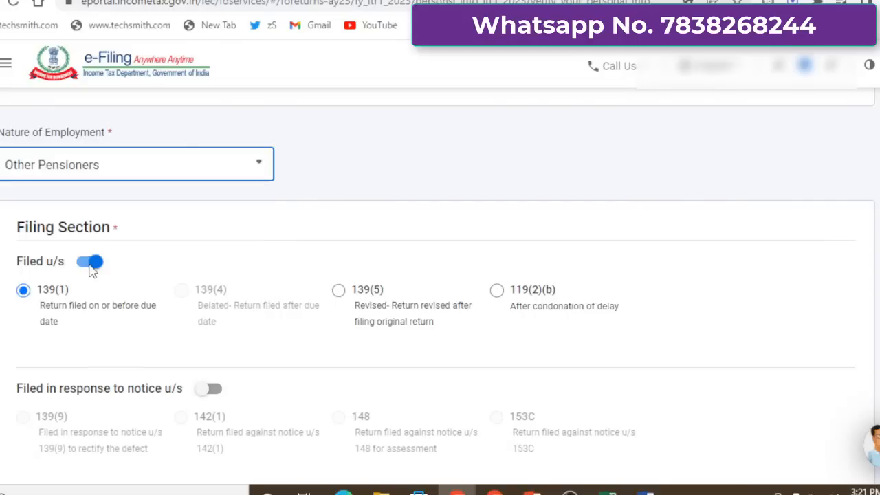
# Step: Answer No to opting for the new tax regime u/s 115BAC, and check the bank details and account profile options
pyautogui.scroll(-5, 204, 240)
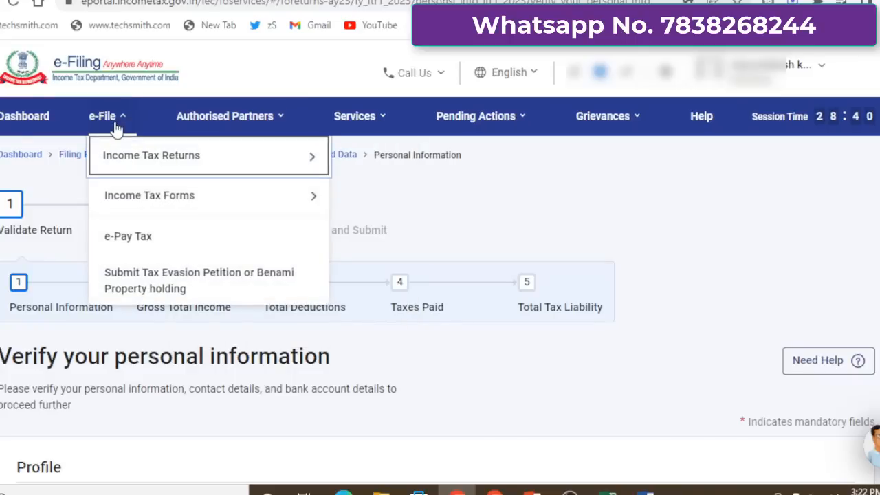
pyautogui.moveTo(131, 198)
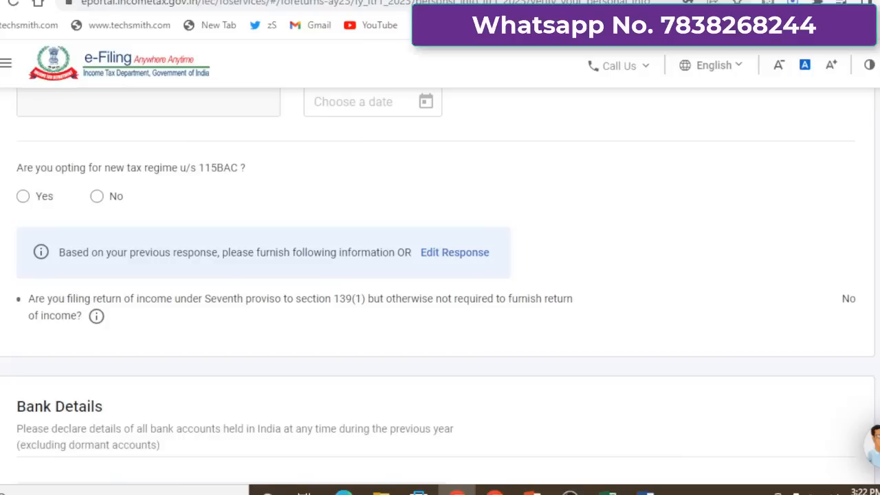
pyautogui.click(98, 198)
pyautogui.scroll(-5, 257, 350)
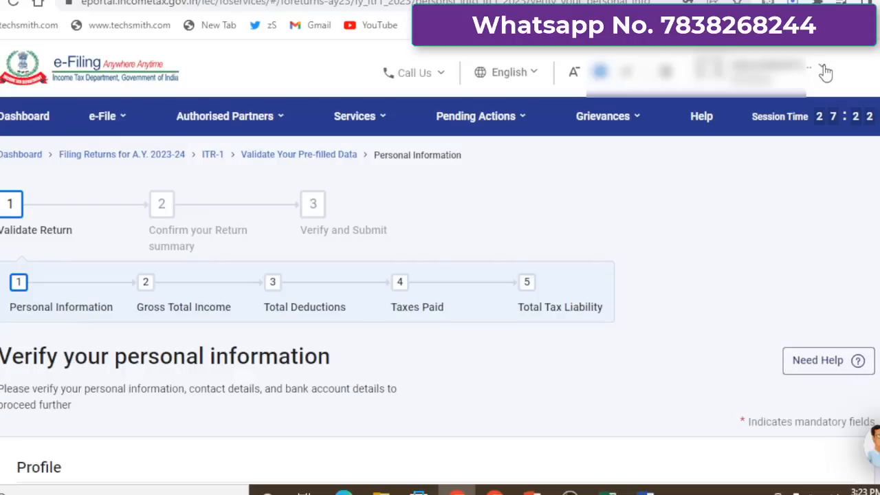
pyautogui.click(823, 71)
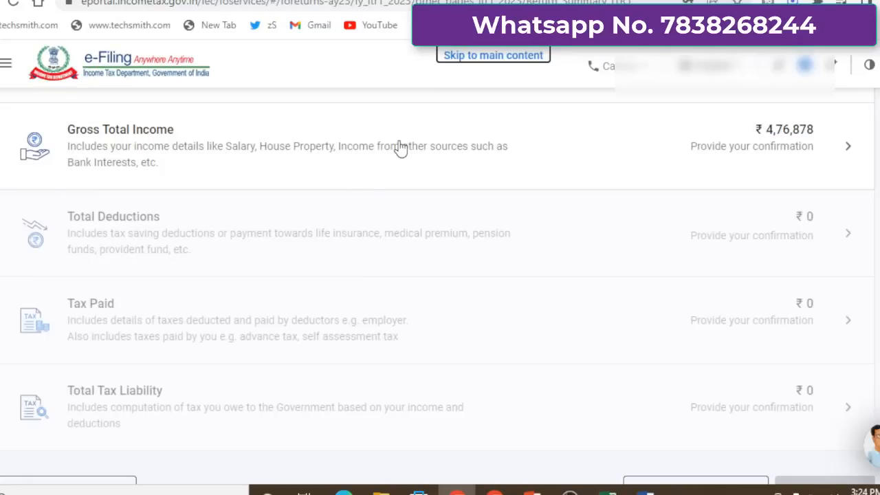
# Step: In Gross Total Income, answer Yes to claiming any other salary exemption, and try selecting the Sec 10(10) death-cum-retirement gratuity exemption
pyautogui.click(401, 147)
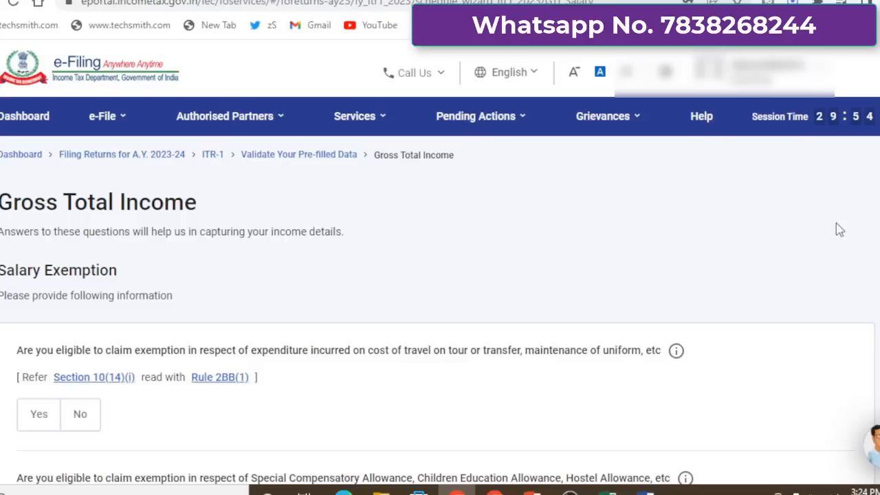
pyautogui.scroll(-5, 439, 299)
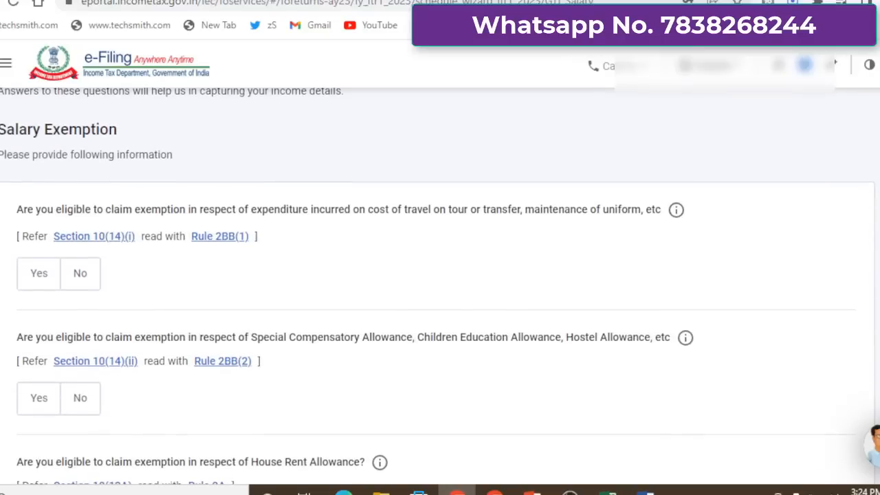
pyautogui.scroll(-5, 439, 299)
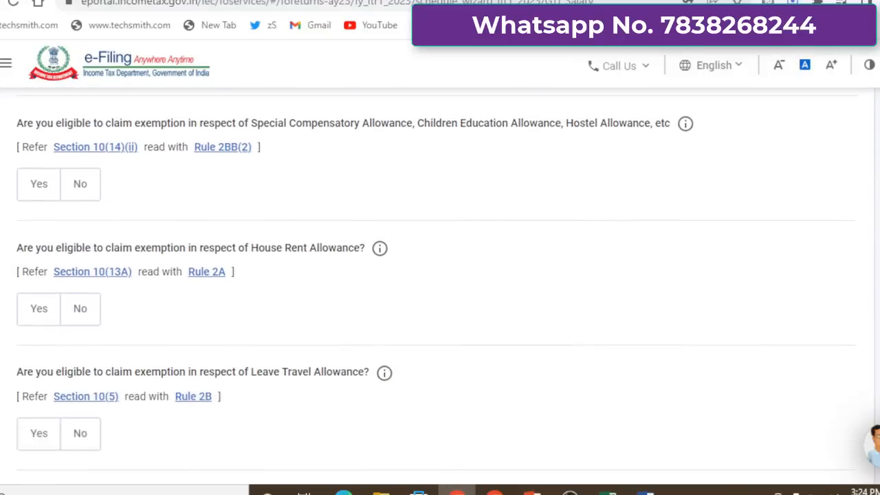
pyautogui.scroll(-1, 460, 364)
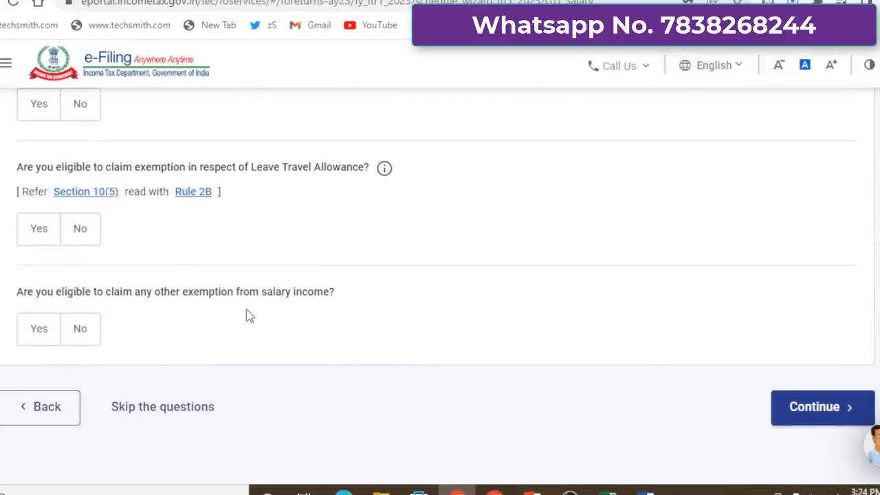
pyautogui.click(43, 331)
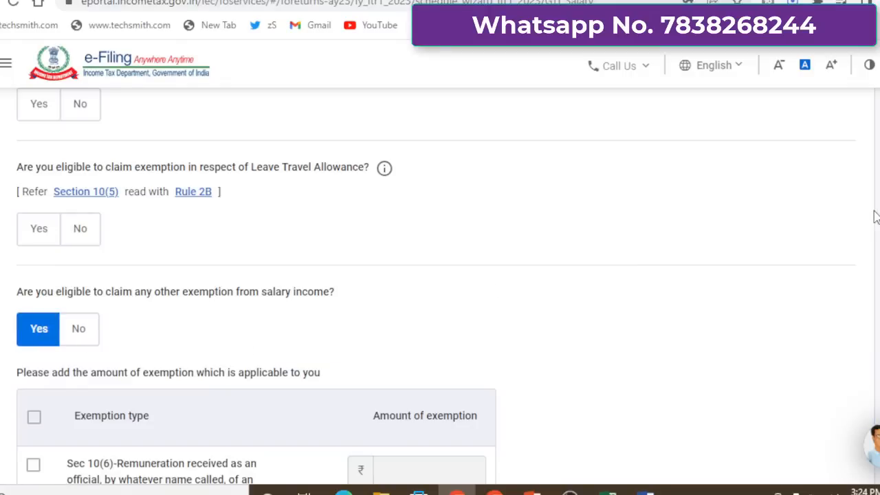
pyautogui.scroll(-6, 255, 288)
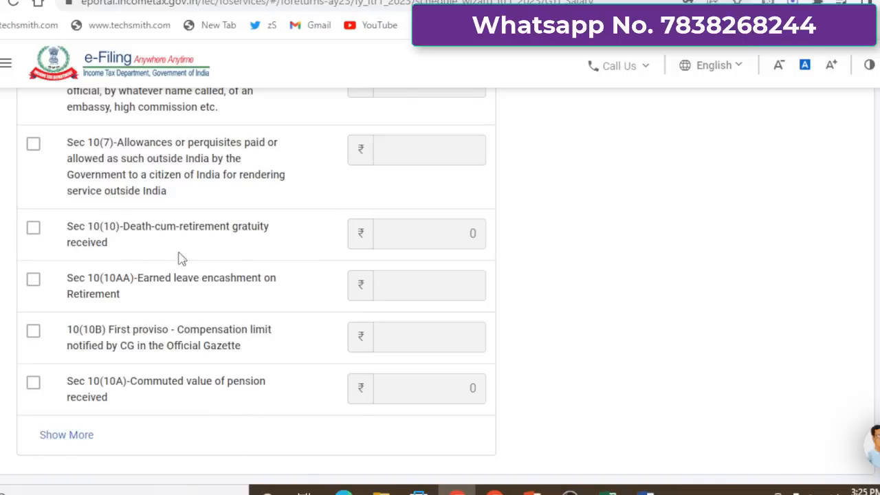
pyautogui.click(35, 233)
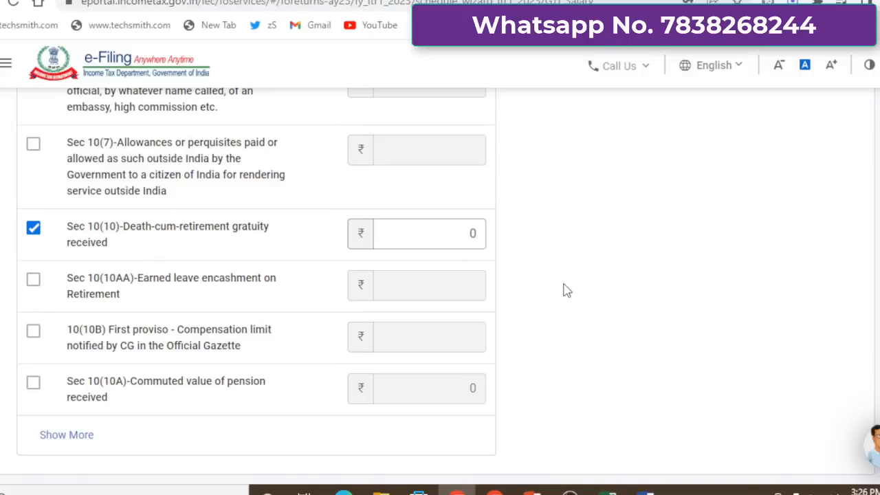
pyautogui.click(34, 229)
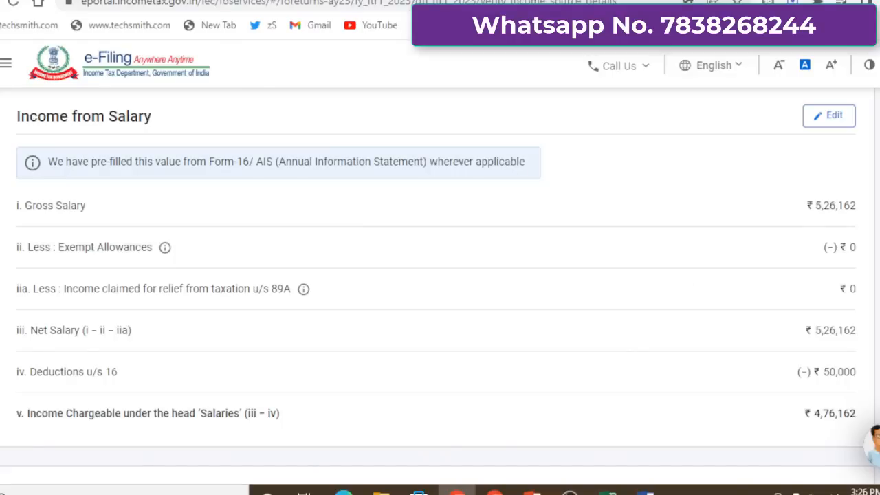
# Step: Open Income from Salary for editing, review the gross salary, exempt allowances and section 16 deductions, and save the section
pyautogui.click(830, 118)
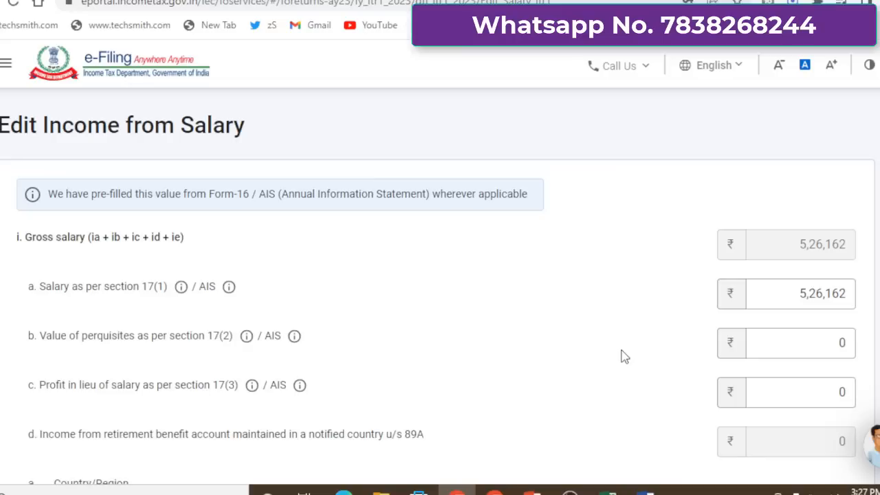
pyautogui.click(767, 301)
pyautogui.scroll(-6, 439, 289)
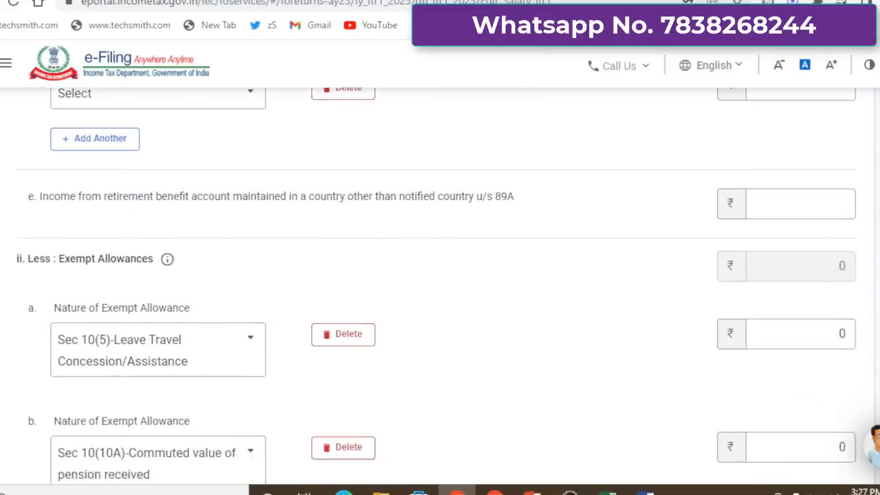
pyautogui.scroll(-2, 440, 288)
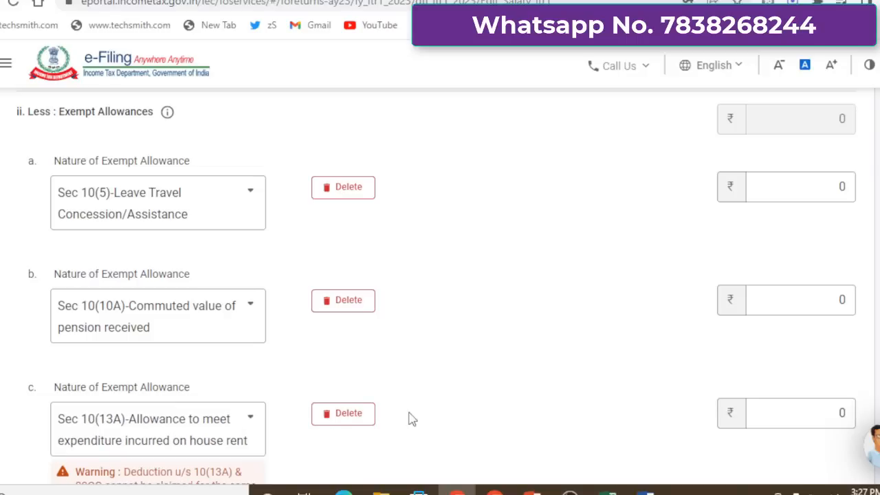
pyautogui.scroll(-3, 786, 278)
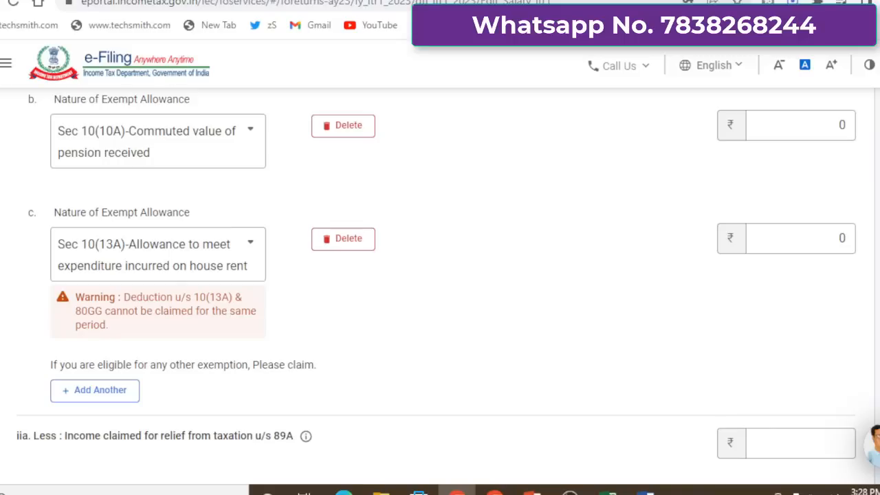
pyautogui.scroll(-5, 440, 275)
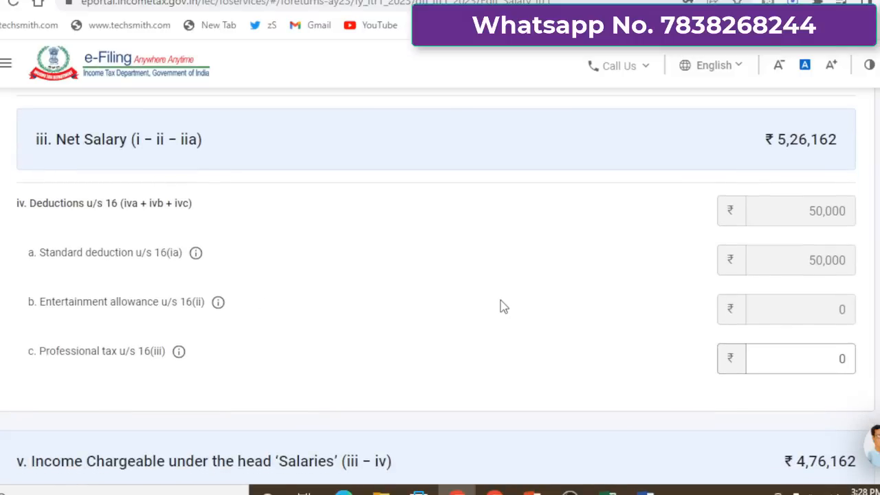
pyautogui.scroll(-2, 440, 275)
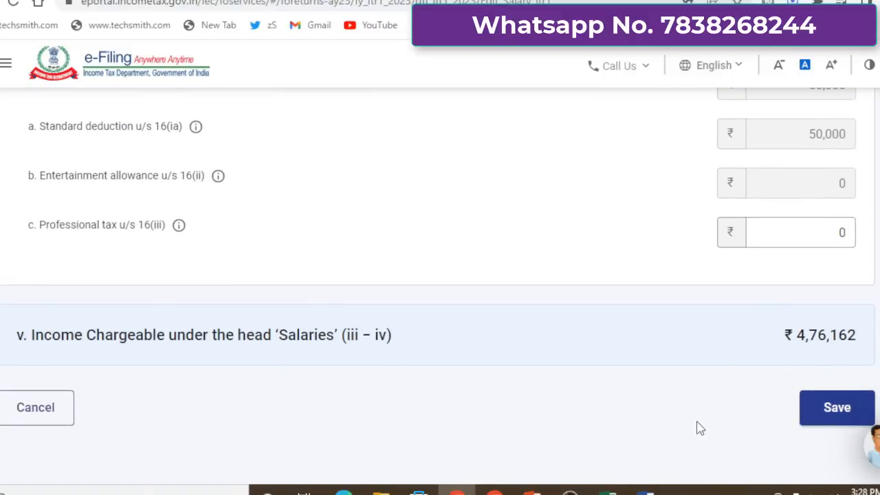
pyautogui.click(834, 416)
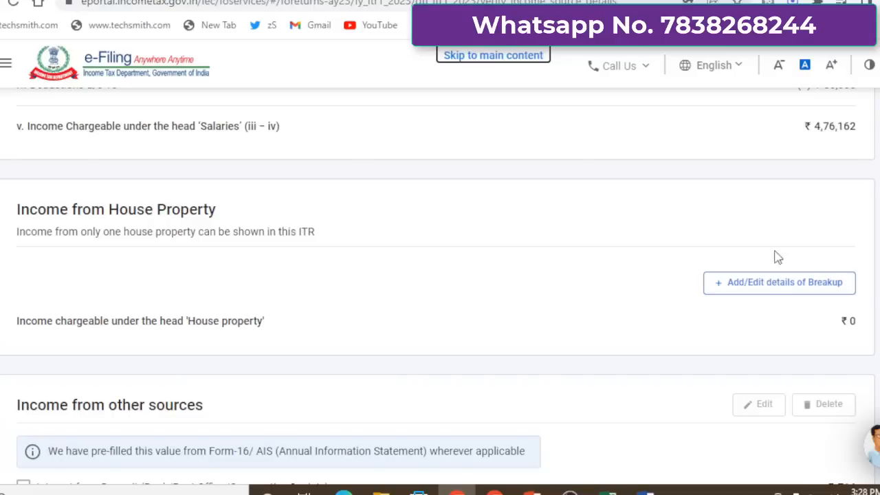
# Step: Open the House Property income breakup, choose Self Occupied, and check the interest on borrowed capital and arrears fields
pyautogui.click(770, 291)
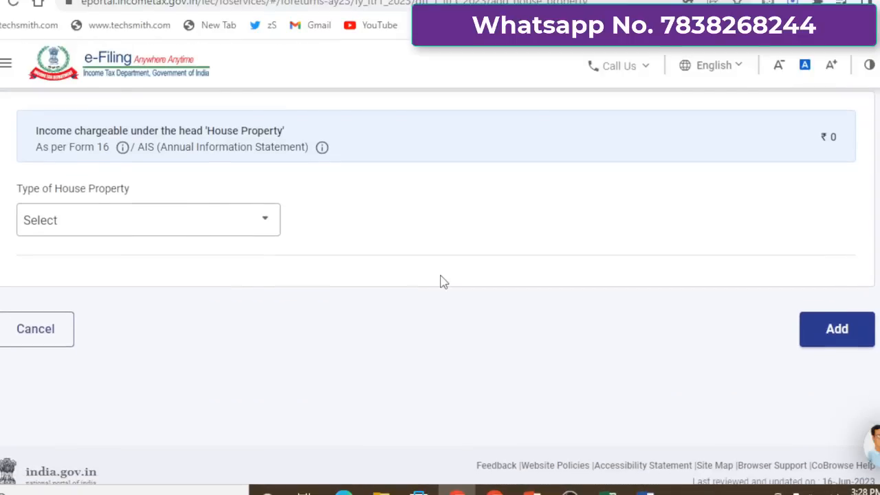
pyautogui.click(266, 234)
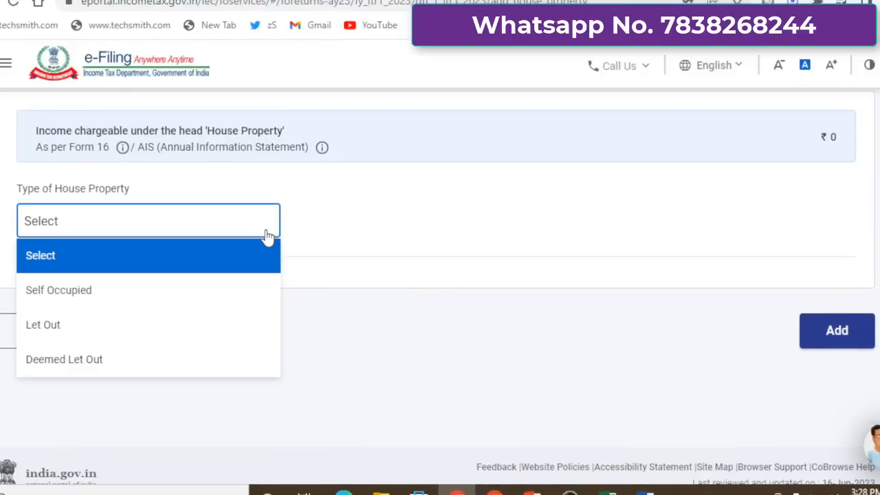
pyautogui.click(236, 294)
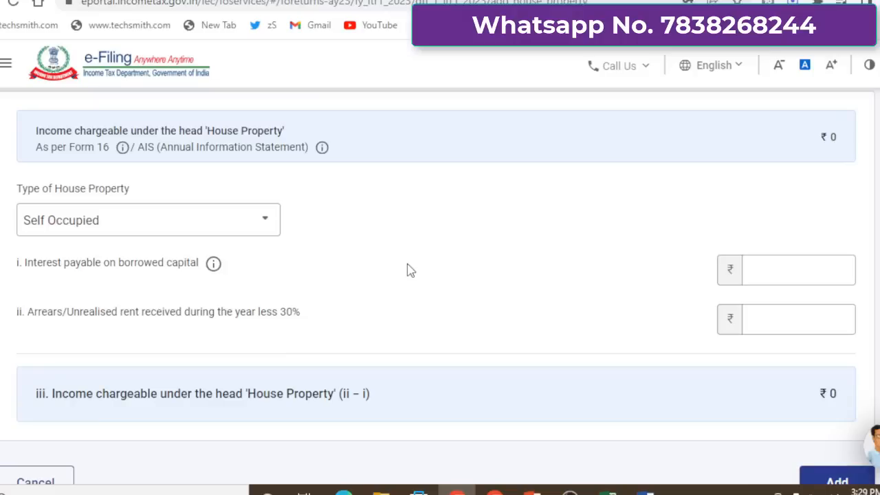
pyautogui.click(757, 271)
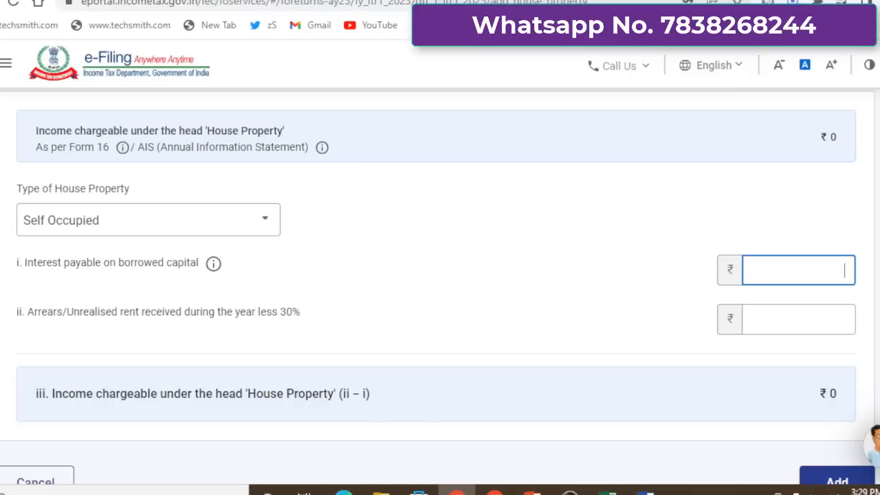
pyautogui.scroll(-1, 439, 288)
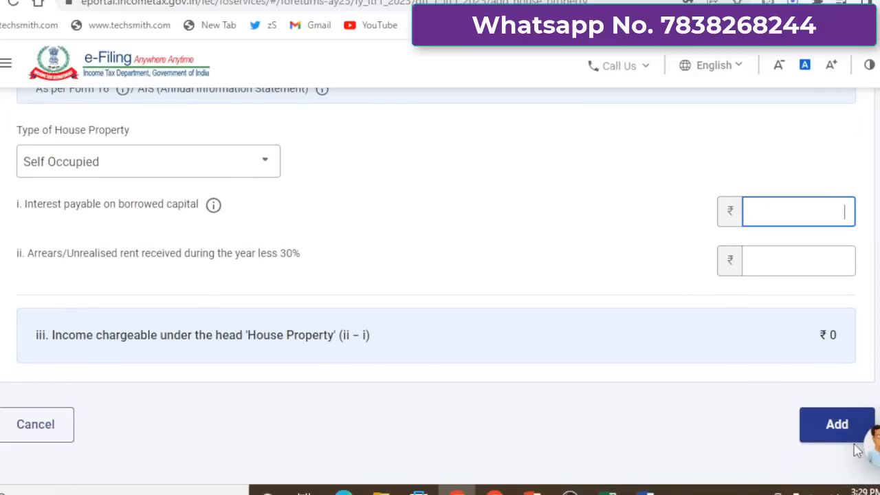
# Step: Try Let Out as the house property type, check the rent, local tax and loan interest fields, and cancel the entry
pyautogui.click(127, 187)
pyautogui.click(128, 165)
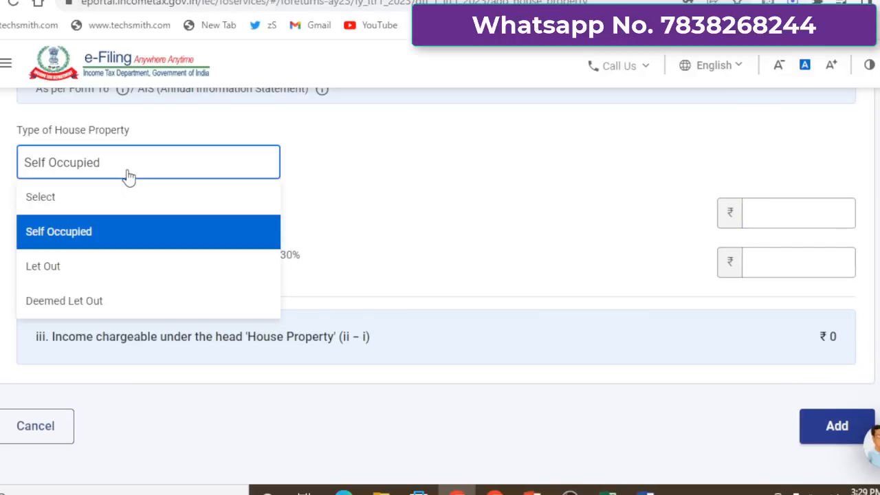
pyautogui.click(59, 269)
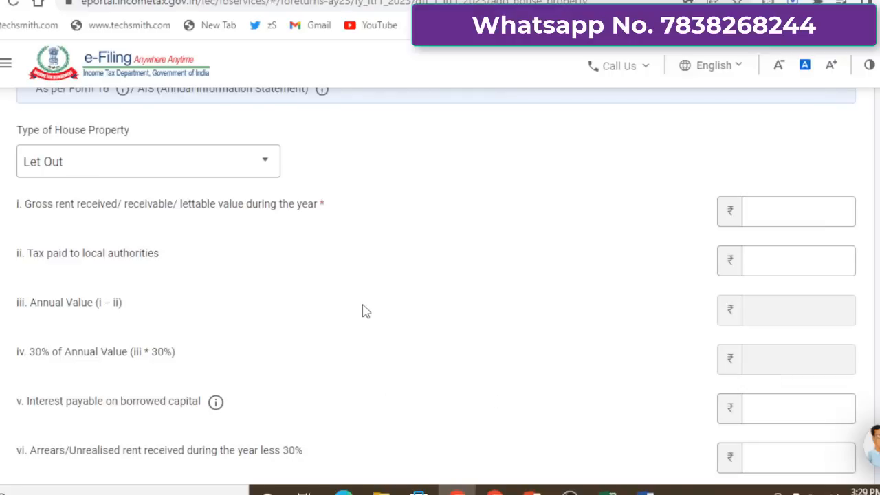
pyautogui.click(790, 261)
pyautogui.click(761, 407)
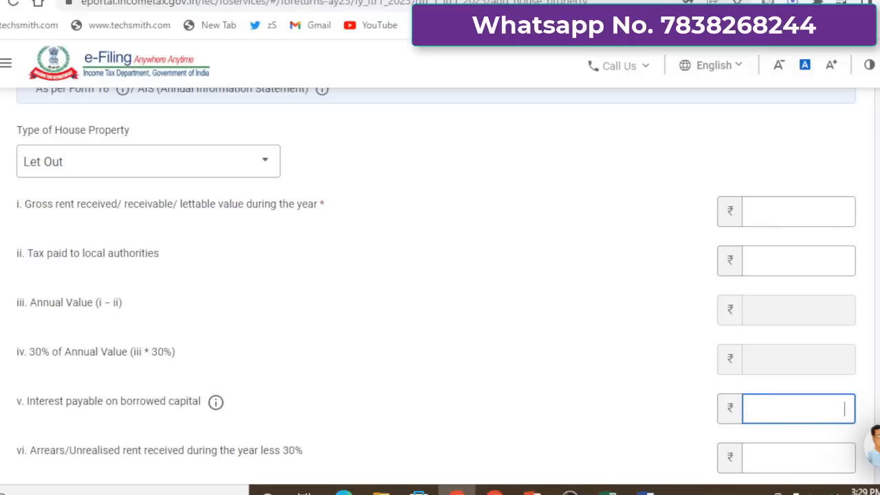
pyautogui.scroll(-2, 761, 407)
pyautogui.scroll(-2, 848, 451)
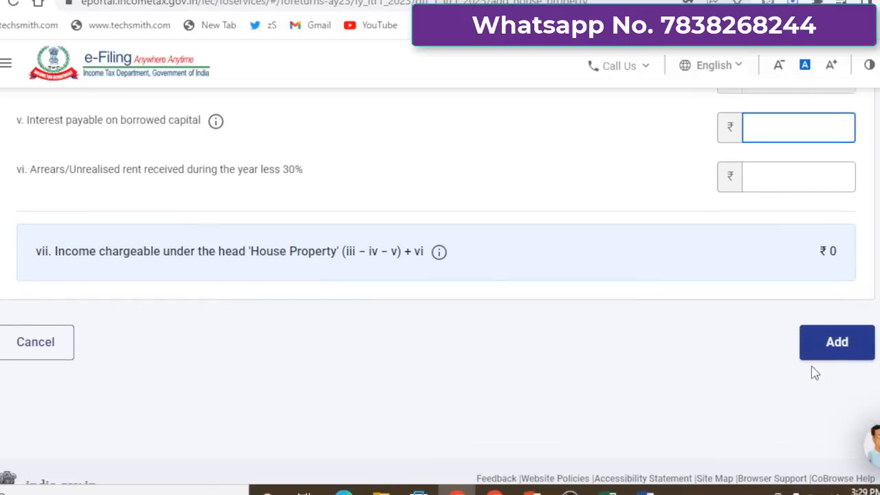
pyautogui.click(47, 358)
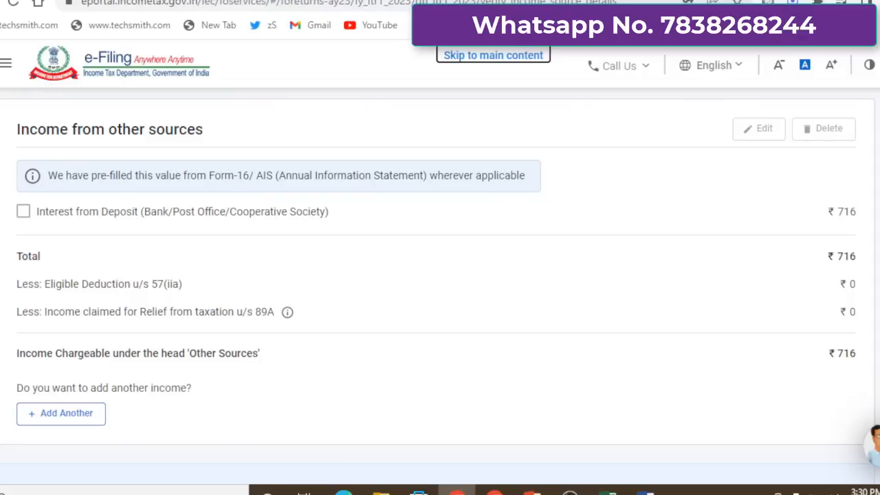
# Step: In Income from Other Sources, enter savings bank interest of ₹2,427 and set the interest from deposits to ₹49,377
pyautogui.click(73, 416)
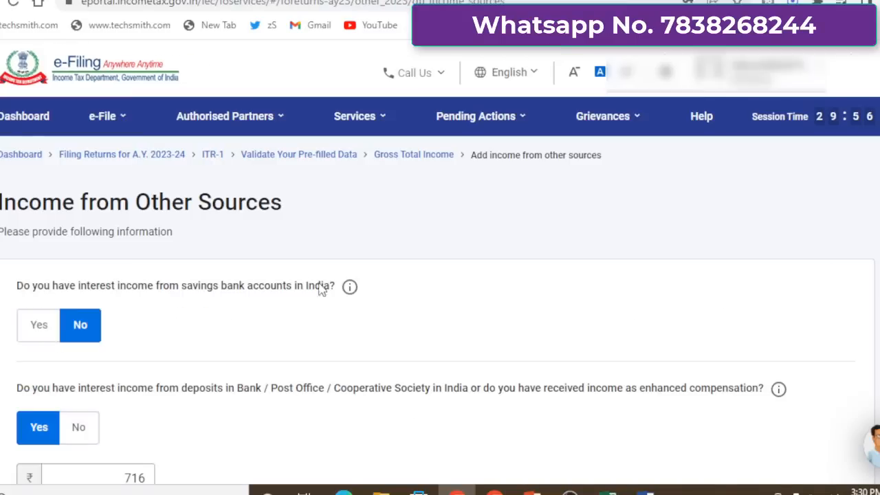
pyautogui.click(36, 332)
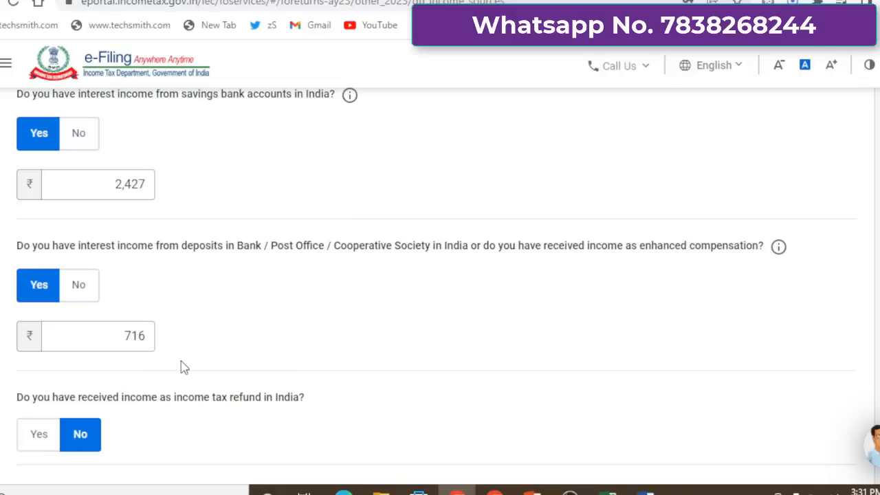
pyautogui.click(120, 336)
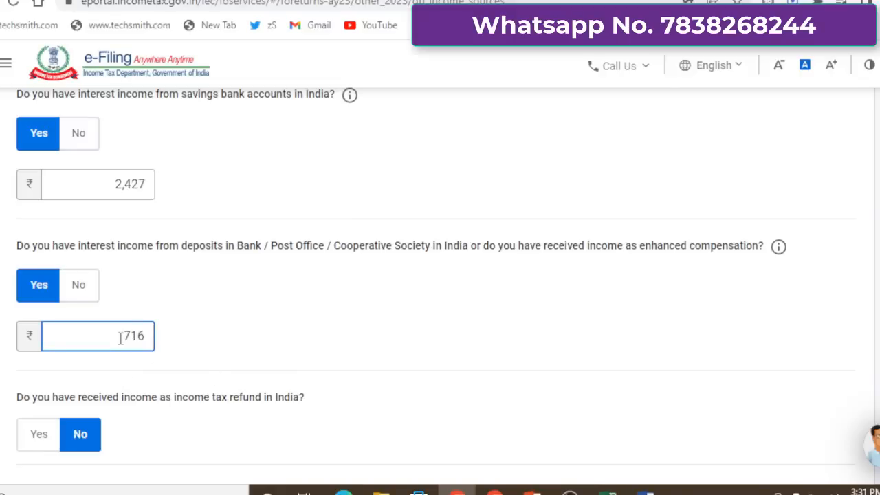
pyautogui.press('Delete')
pyautogui.press('Delete')
pyautogui.press('Delete')
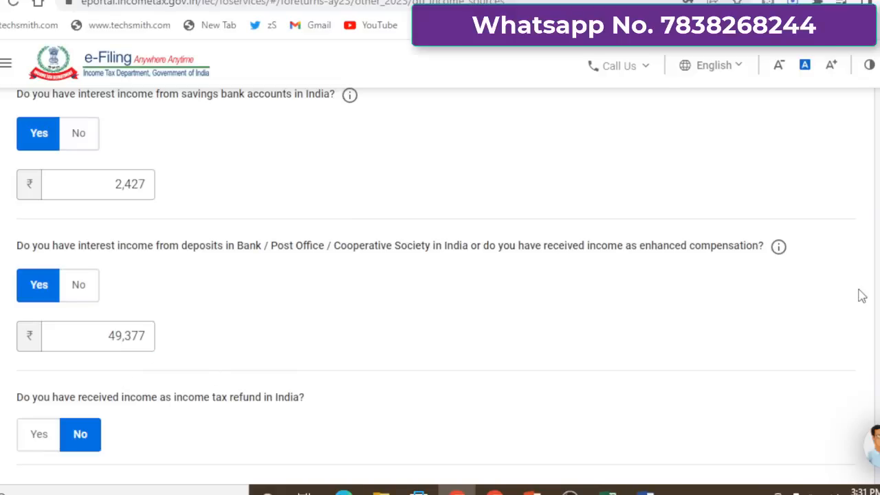
# Step: Review the remaining other-income questions, check the quarterly break-up fields for dividend income, and leave dividend income answered No
pyautogui.scroll(-3, 435, 282)
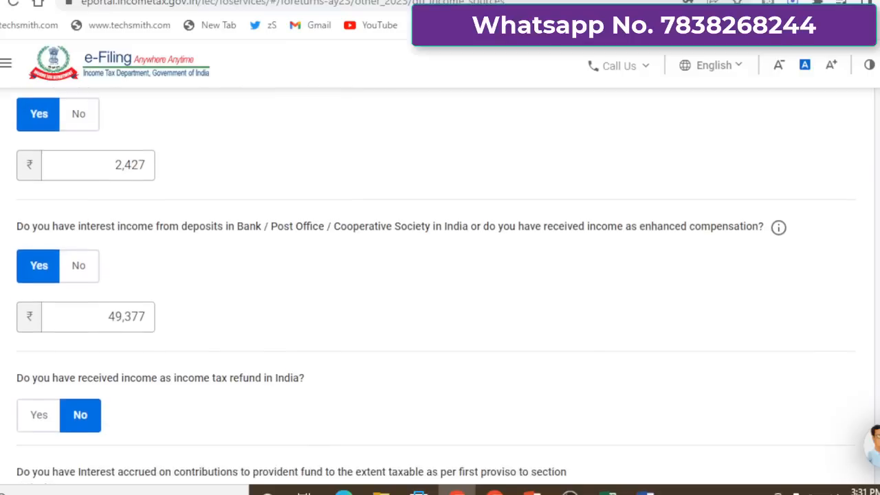
pyautogui.scroll(-1, 436, 282)
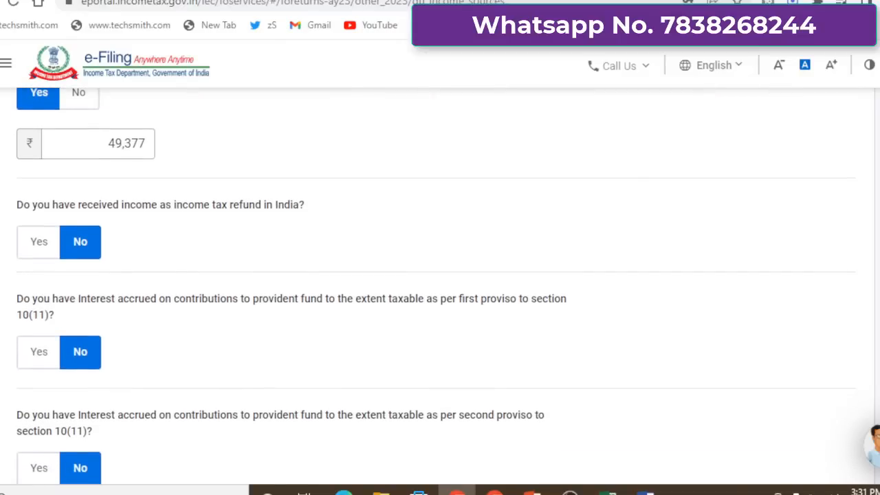
pyautogui.scroll(-3, 436, 282)
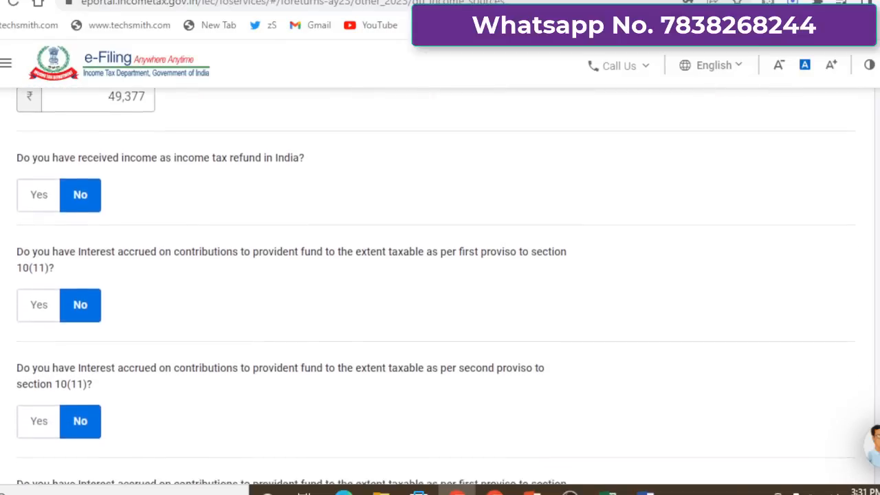
pyautogui.scroll(-5, 435, 285)
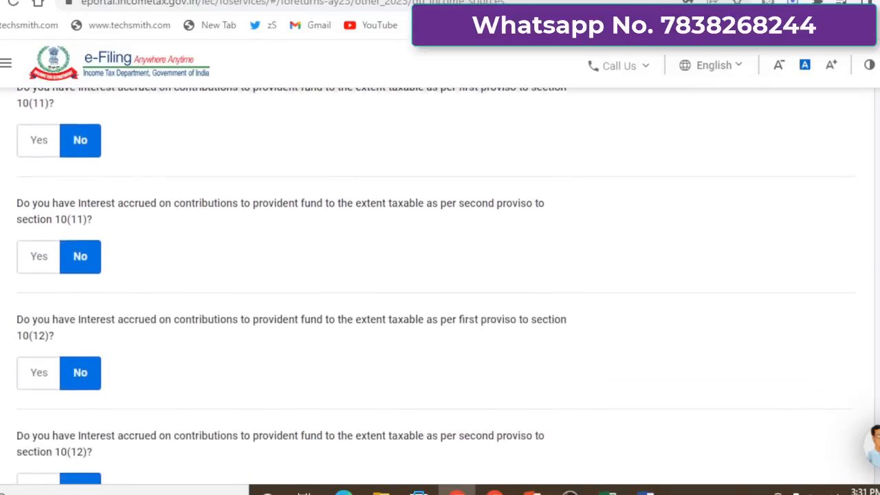
pyautogui.scroll(-2, 784, 375)
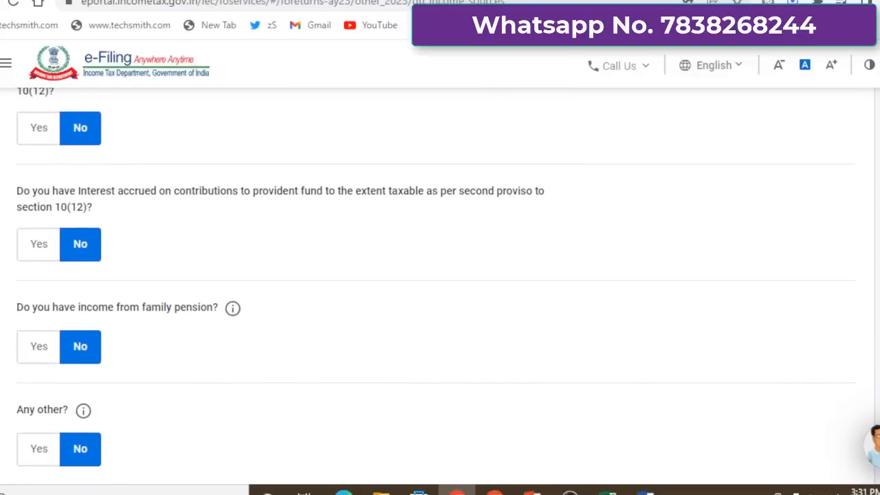
pyautogui.scroll(-5, 439, 275)
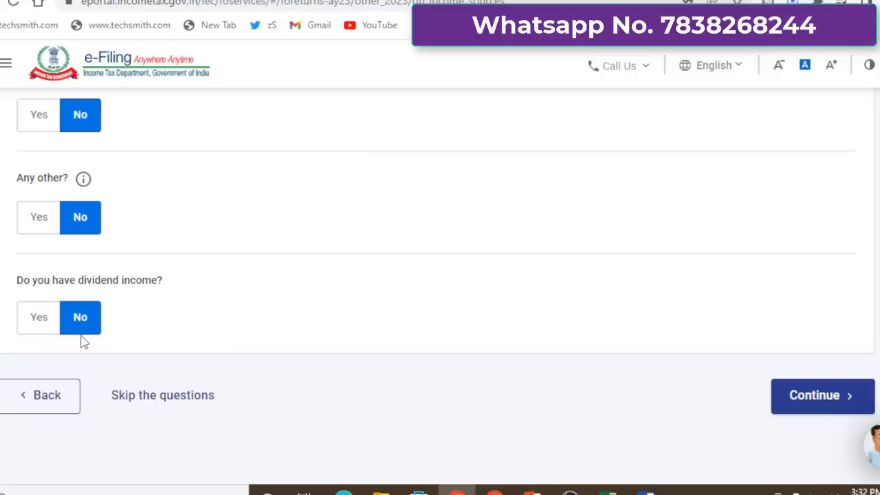
pyautogui.click(44, 326)
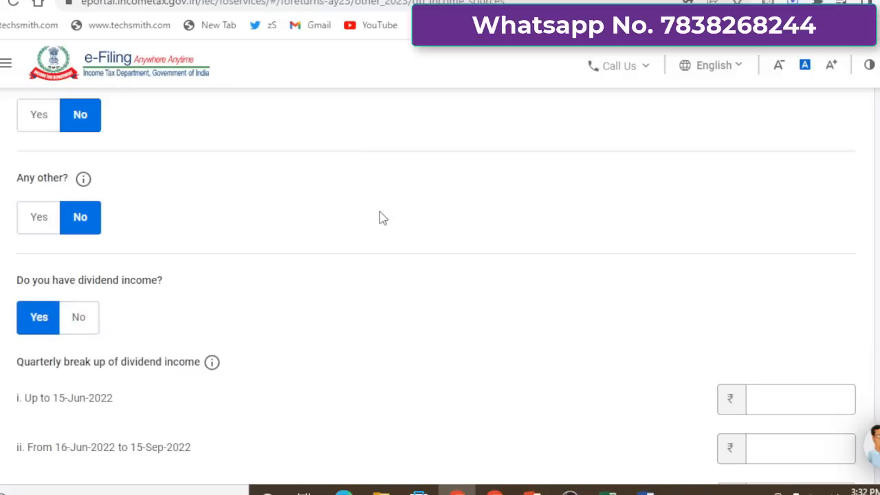
pyautogui.scroll(-2, 379, 211)
pyautogui.scroll(-1, 379, 213)
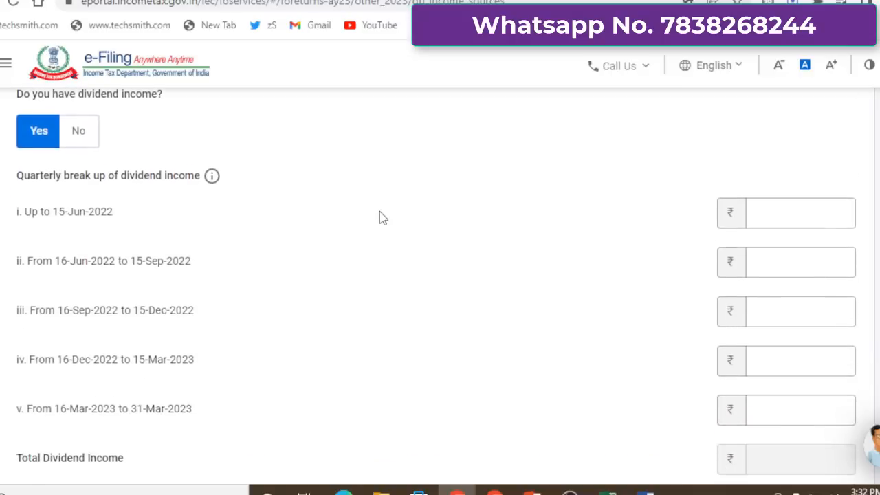
pyautogui.scroll(-1, 379, 213)
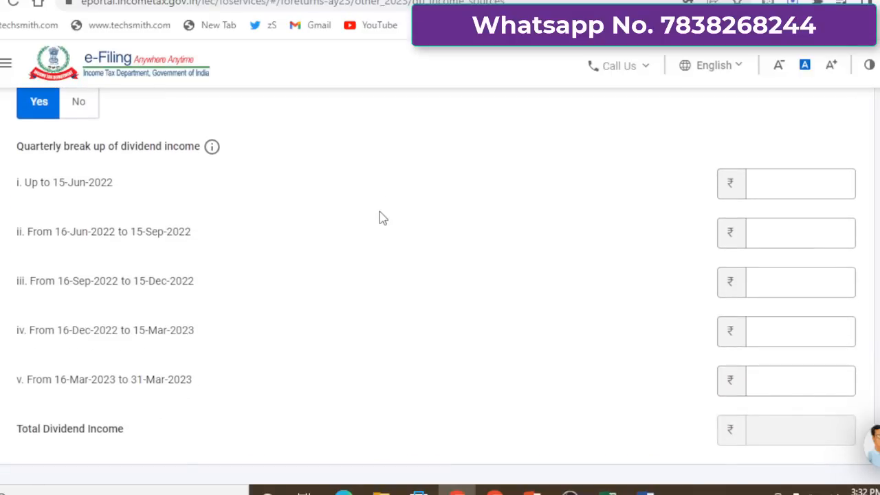
pyautogui.click(793, 177)
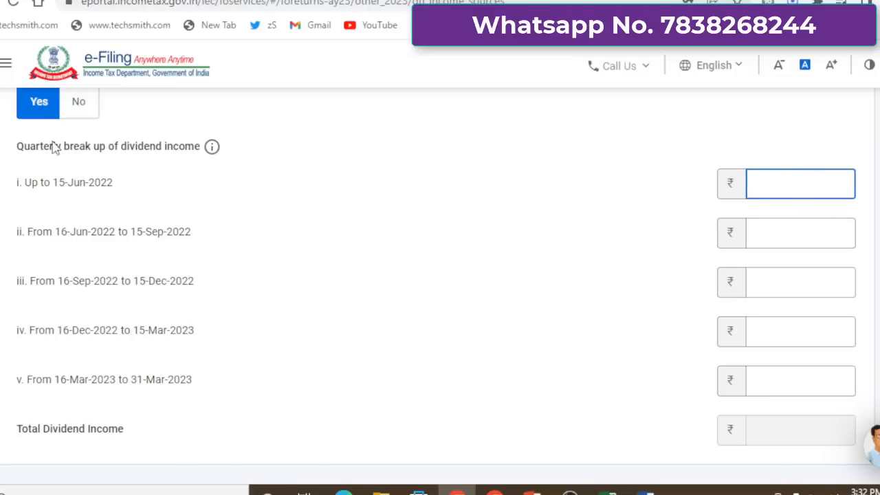
pyautogui.click(76, 104)
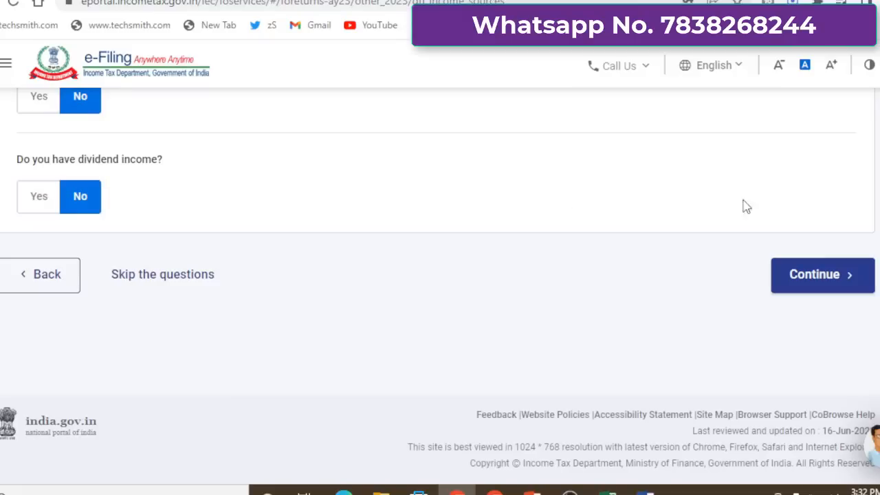
# Step: Continue with the answers on income from other sources and confirm the Gross Total Income section
pyautogui.click(815, 285)
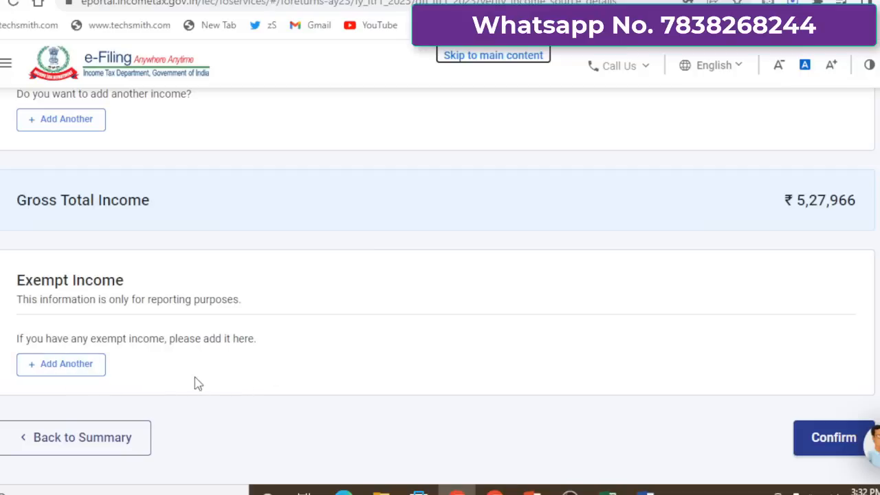
pyautogui.click(832, 438)
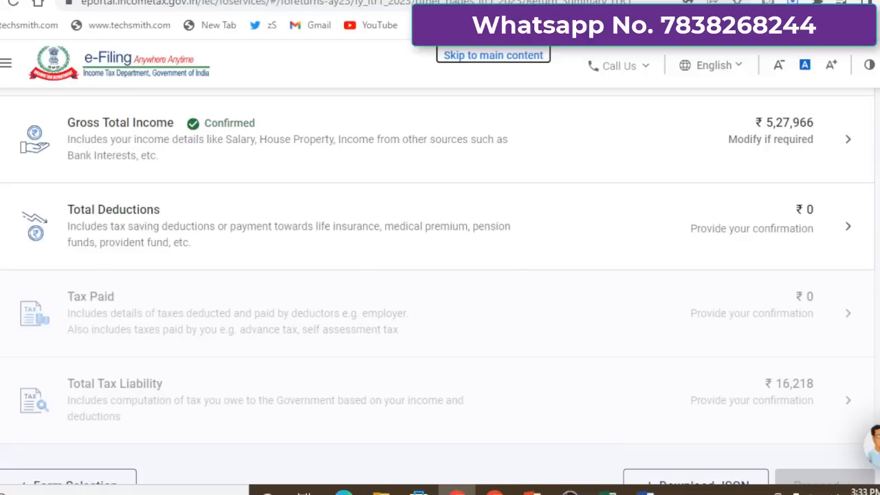
# Step: In Total Deductions, answer Yes to the section 80D medical insurance and section 80TTB deposit interest deductions, and continue
pyautogui.click(477, 251)
pyautogui.scroll(-3, 694, 199)
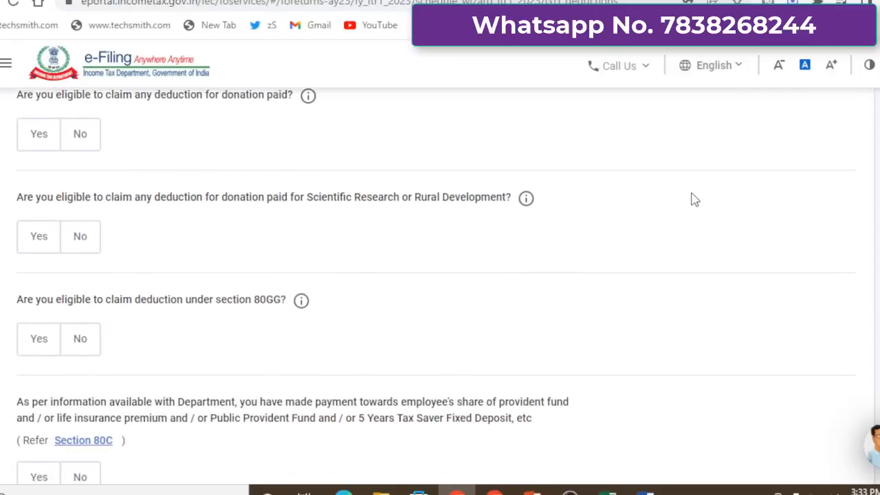
pyautogui.scroll(-3, 694, 199)
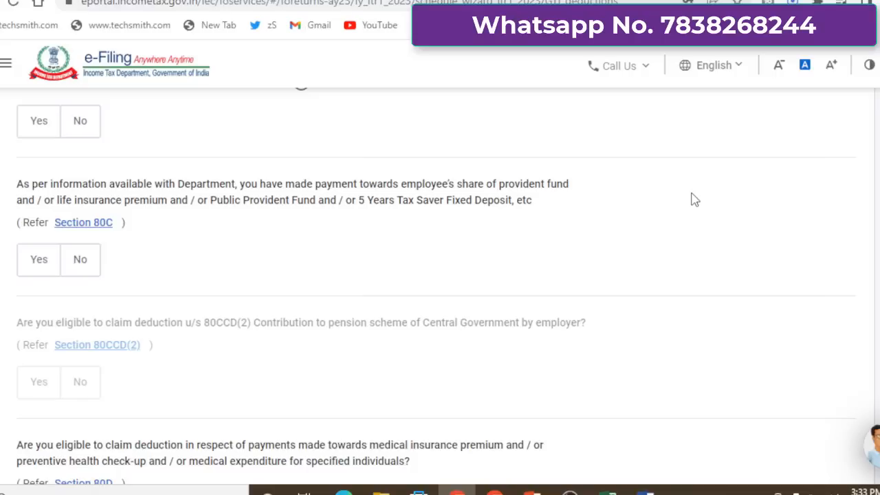
pyautogui.scroll(-6, 694, 199)
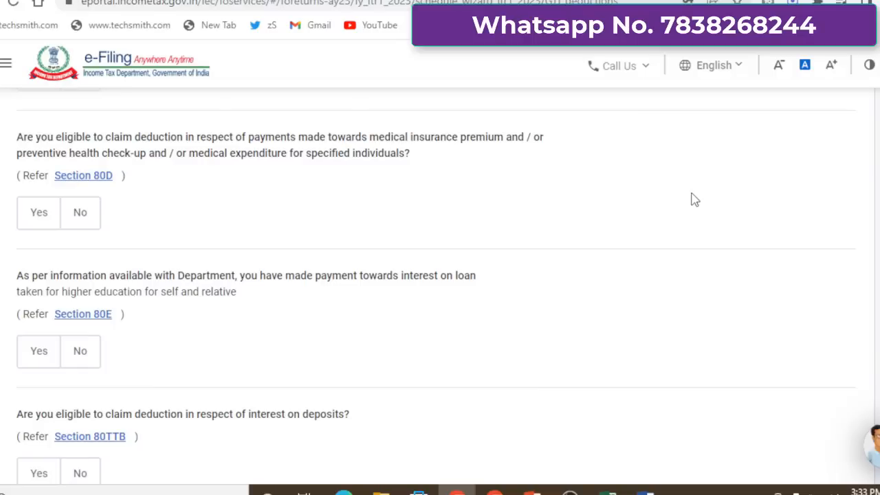
pyautogui.click(40, 224)
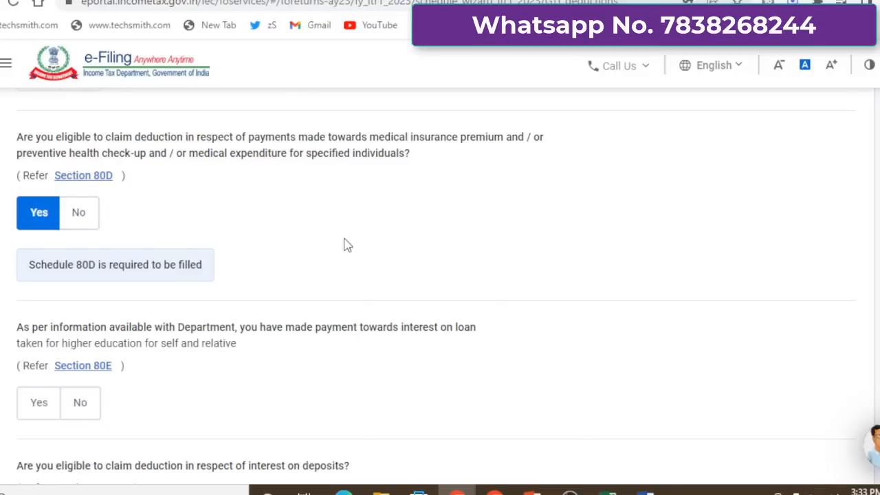
pyautogui.scroll(-5, 460, 219)
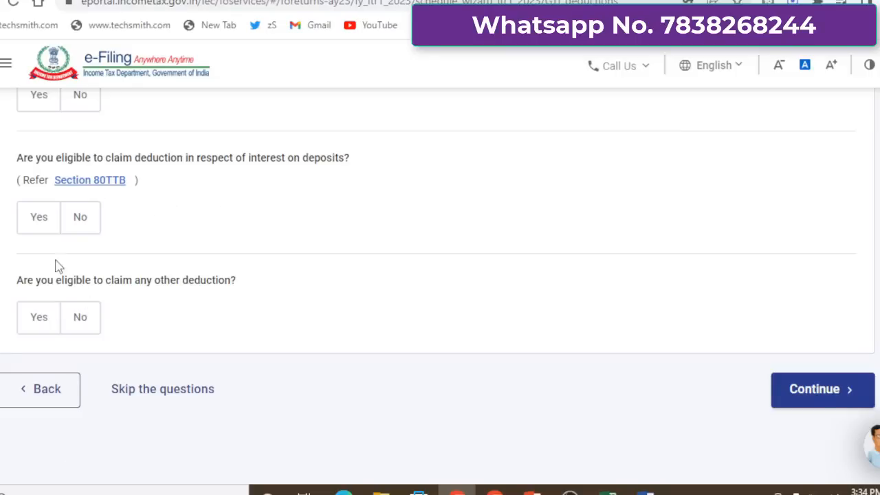
pyautogui.click(38, 226)
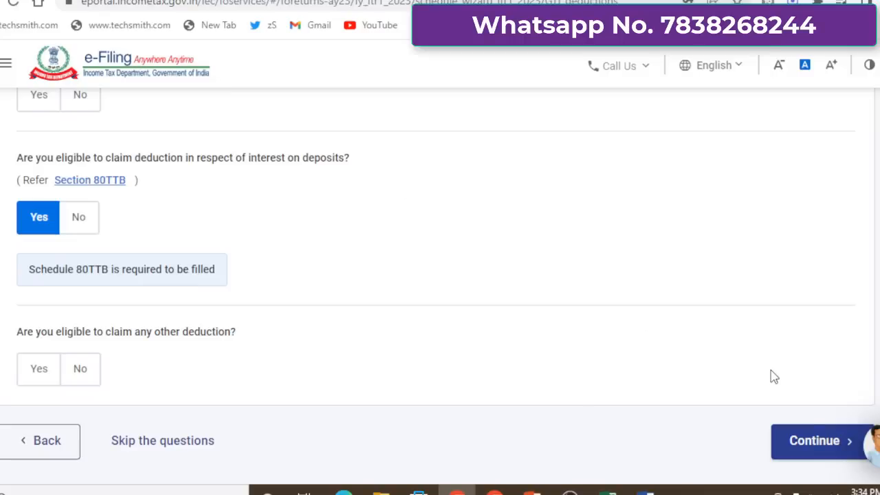
pyautogui.click(792, 453)
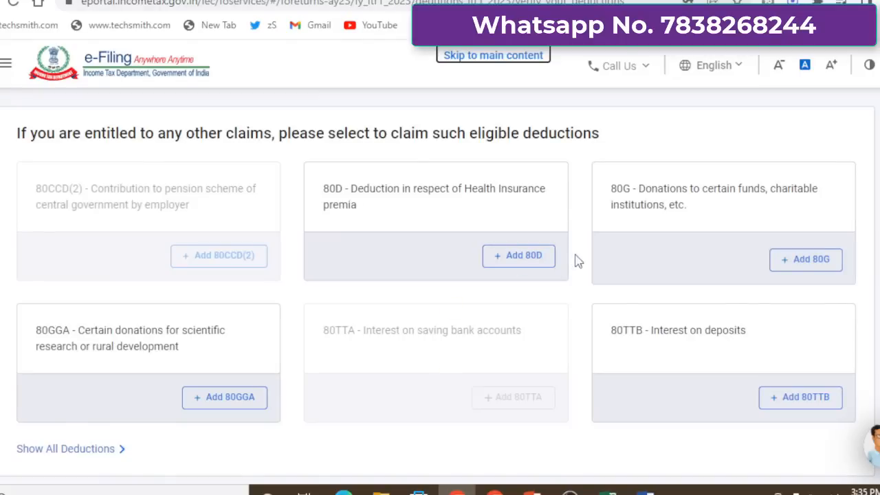
# Step: Add the 80D deduction, answering Yes for a senior citizen in self or family and No for senior citizen parents
pyautogui.click(534, 261)
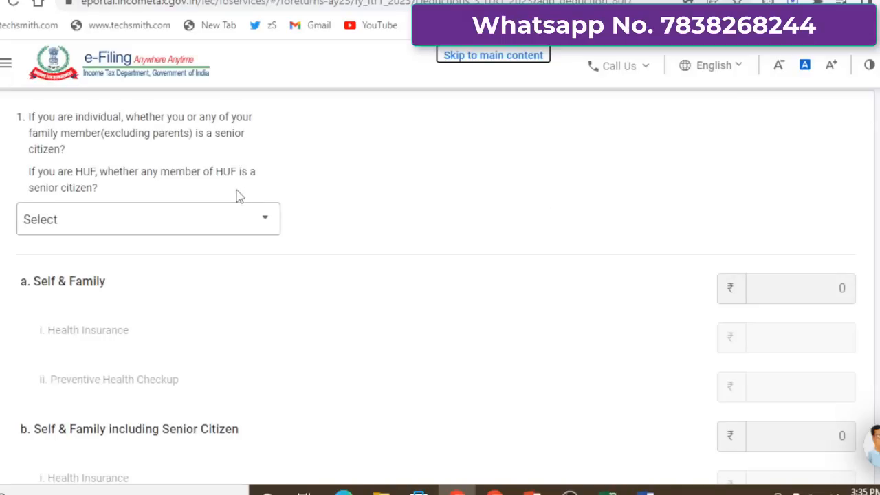
pyautogui.click(240, 225)
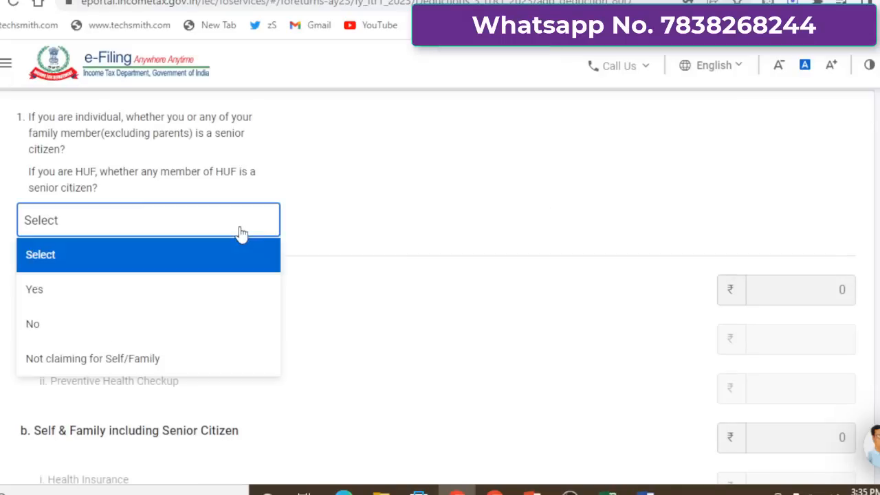
pyautogui.click(203, 296)
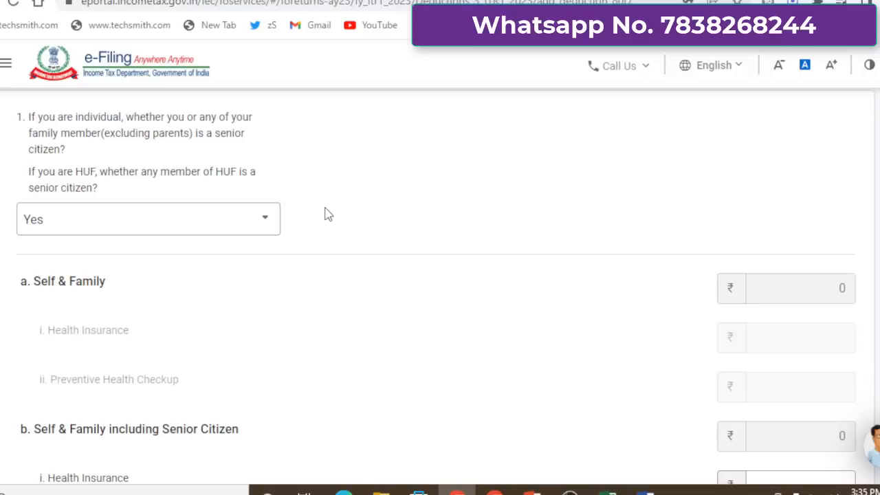
pyautogui.scroll(-4, 328, 215)
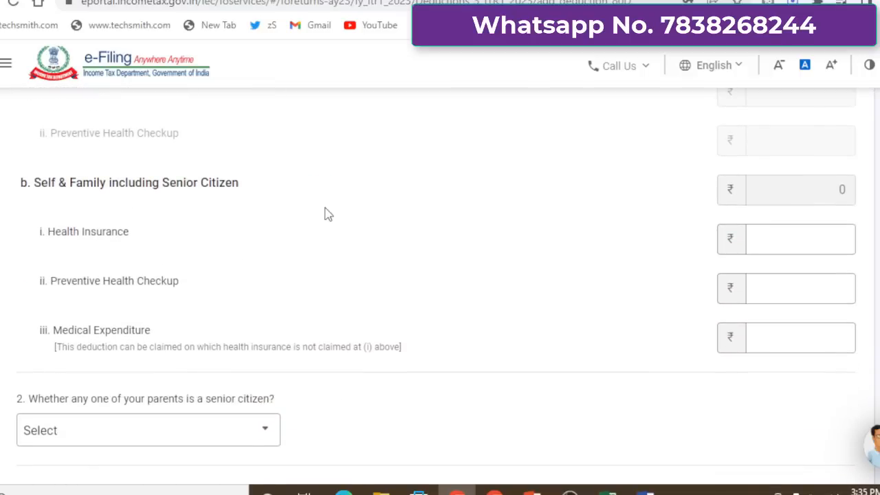
pyautogui.scroll(-2, 328, 214)
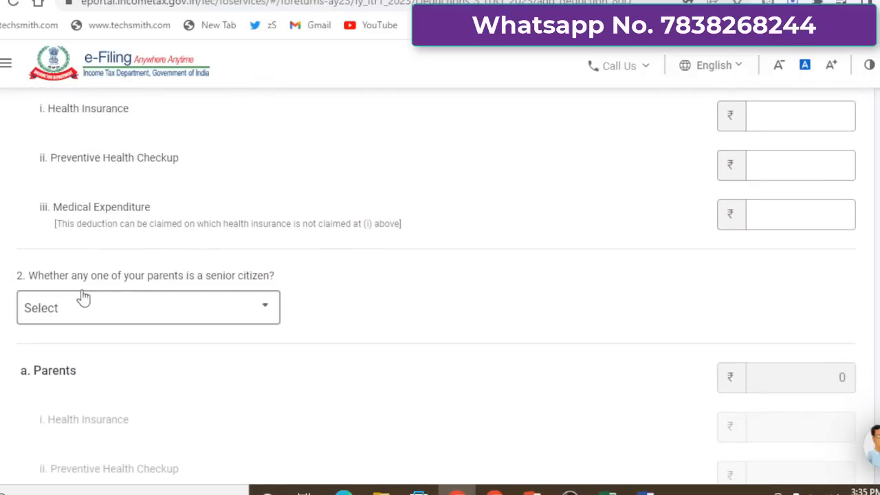
pyautogui.click(267, 311)
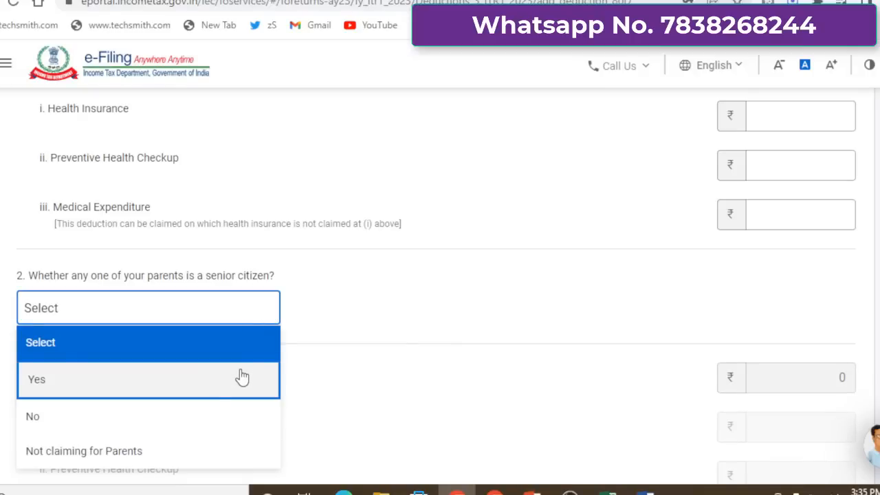
pyautogui.click(206, 416)
pyautogui.scroll(2, 515, 179)
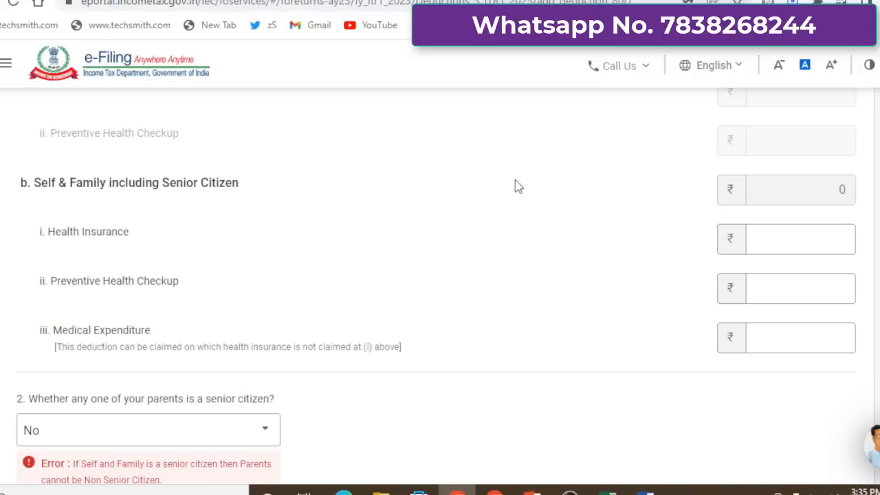
# Step: Enter ₹5,000 for preventive health checkup under Self & Family including Senior Citizen, and add the 80TTB deduction for interest on deposits
pyautogui.click(766, 286)
pyautogui.write('5000')
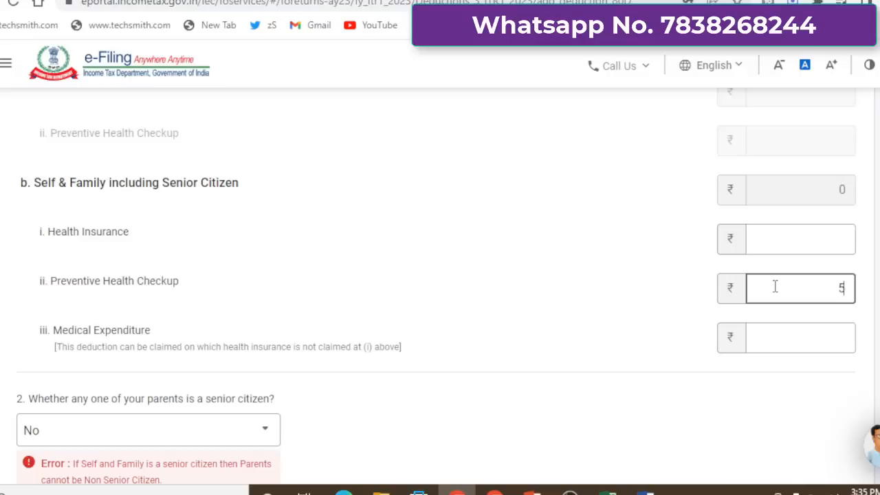
pyautogui.click(665, 301)
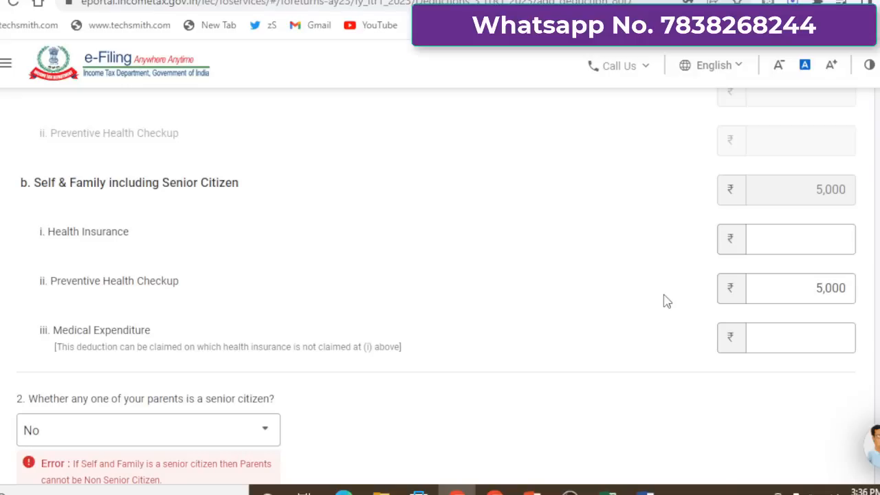
pyautogui.click(763, 338)
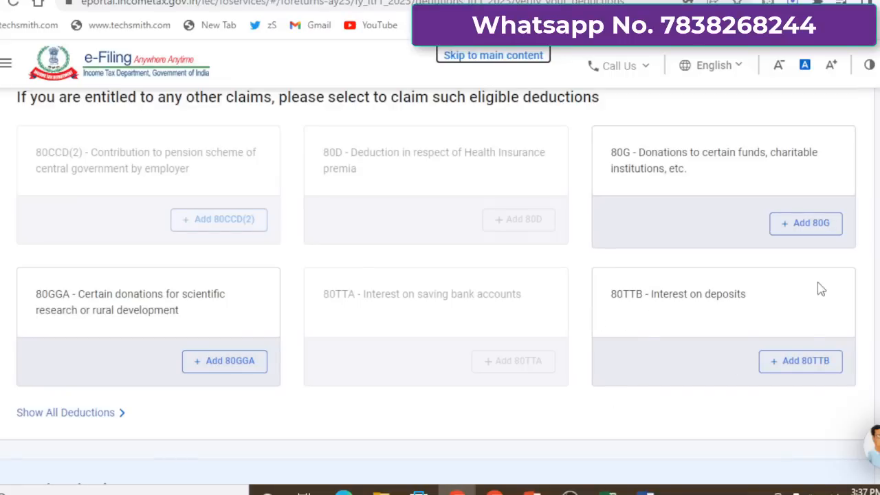
pyautogui.click(807, 369)
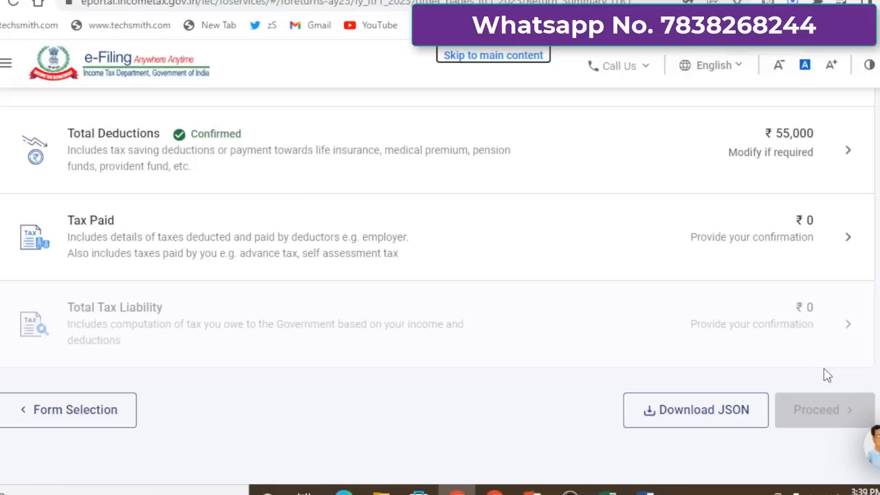
# Step: In Tax Paid, show the details of TDS on salary income and start adding another deductor
pyautogui.click(488, 251)
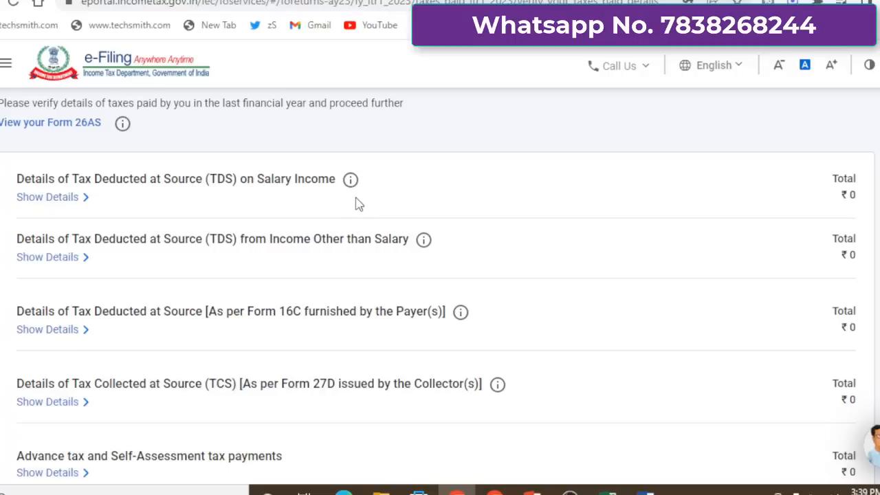
pyautogui.click(60, 197)
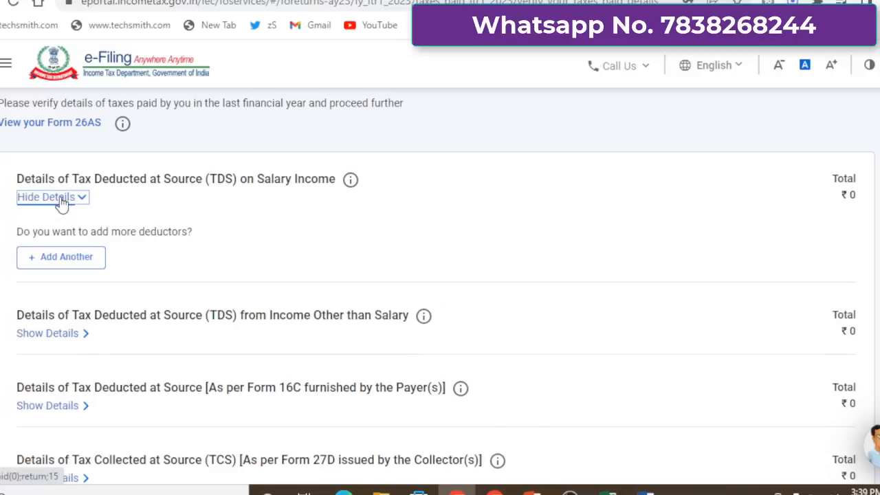
pyautogui.click(81, 263)
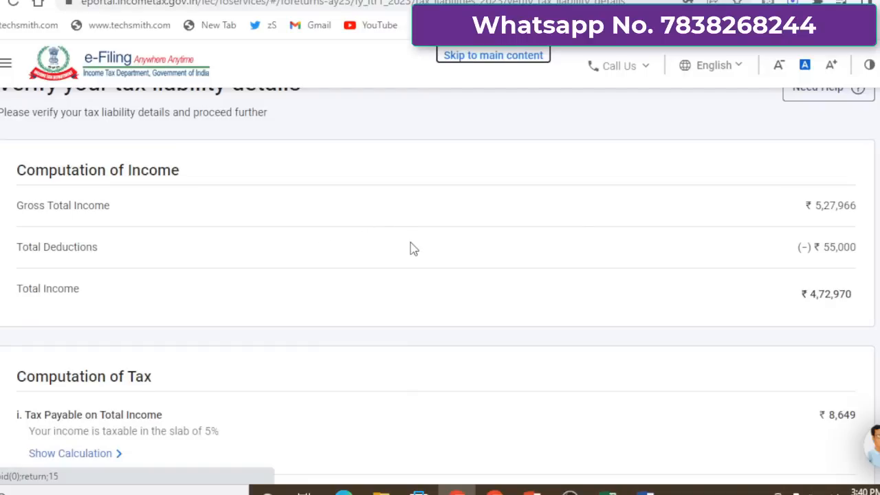
# Step: Review the computation of tax, including the rebate u/s 87A, interest and fee, and confirm the Total Tax Liability section
pyautogui.scroll(-1, 605, 273)
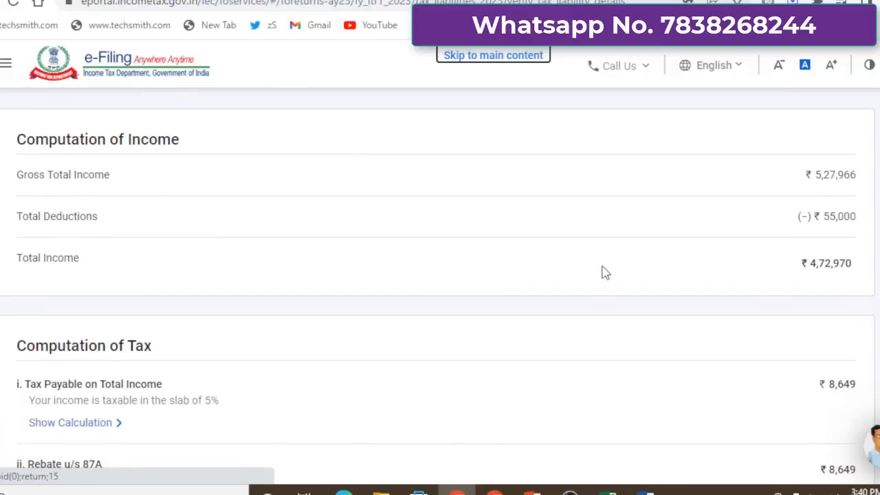
pyautogui.scroll(-5, 603, 270)
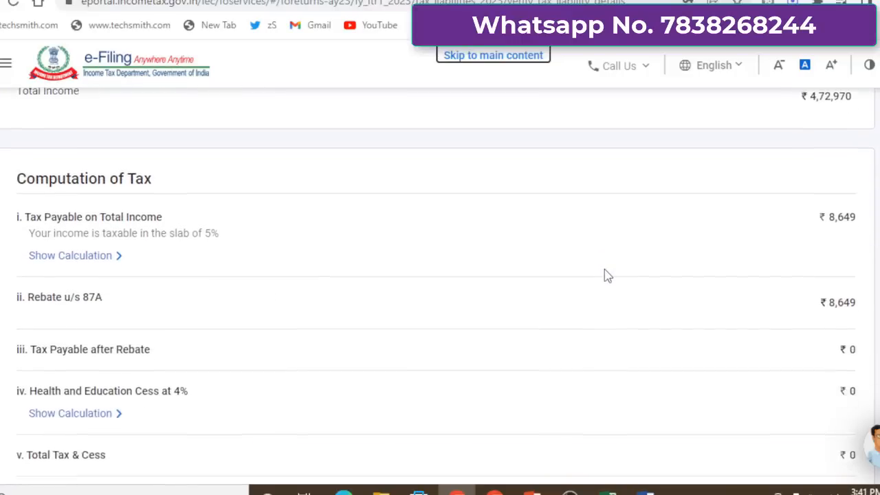
pyautogui.scroll(-2, 604, 273)
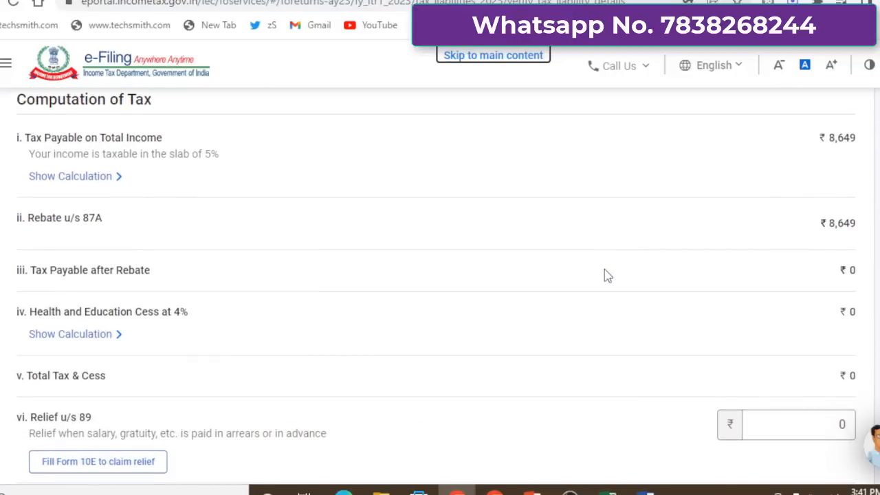
pyautogui.scroll(-10, 605, 274)
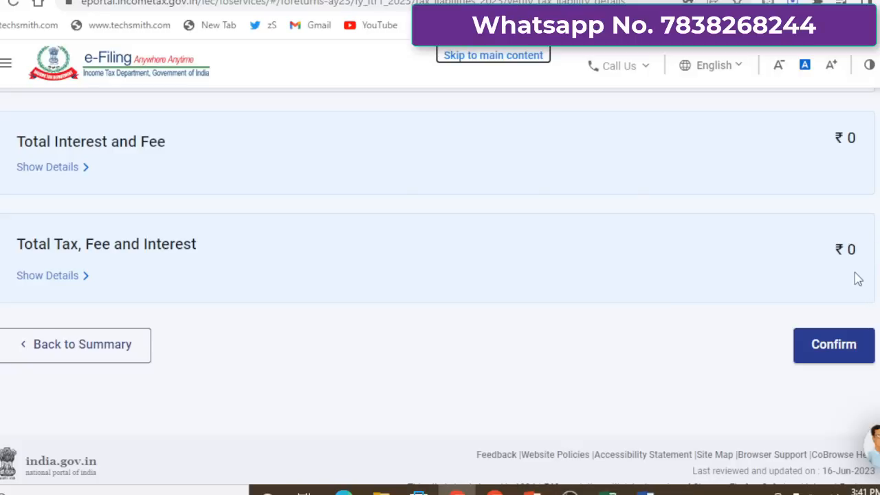
pyautogui.click(838, 359)
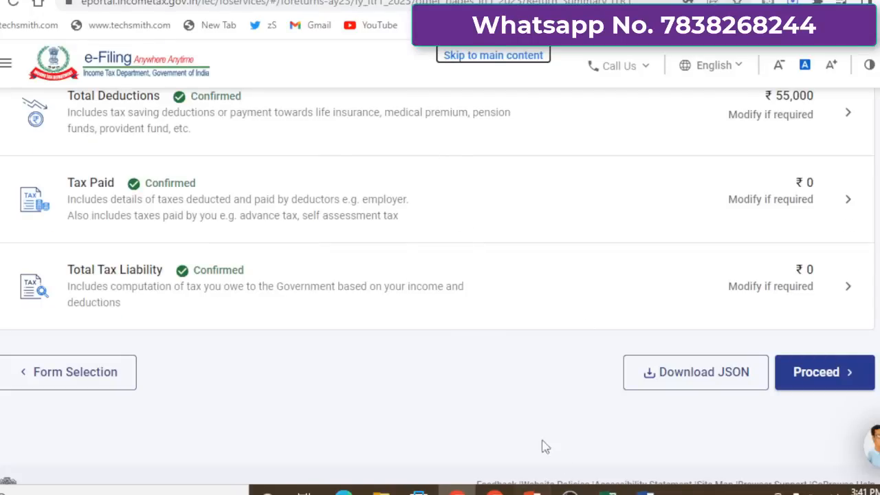
# Step: Proceed from the confirmed return summary, check the tax summary through to the amount payable, and continue to the return preview
pyautogui.click(811, 386)
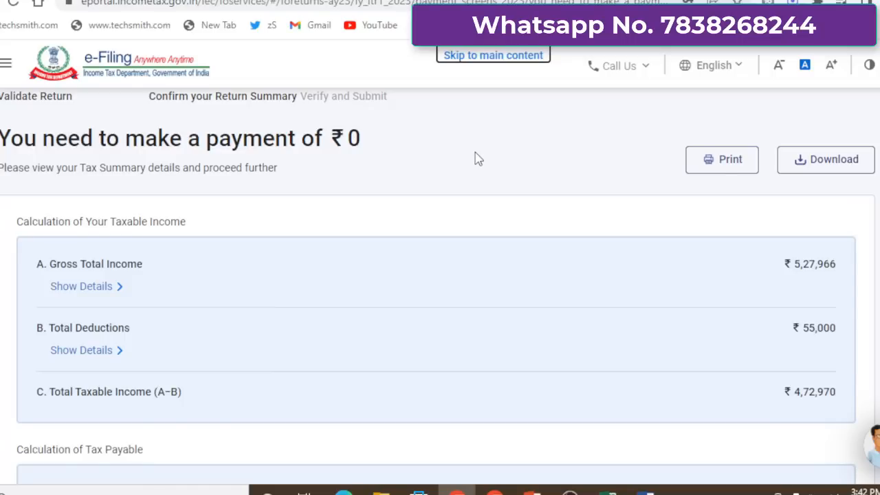
pyautogui.scroll(-10, 478, 158)
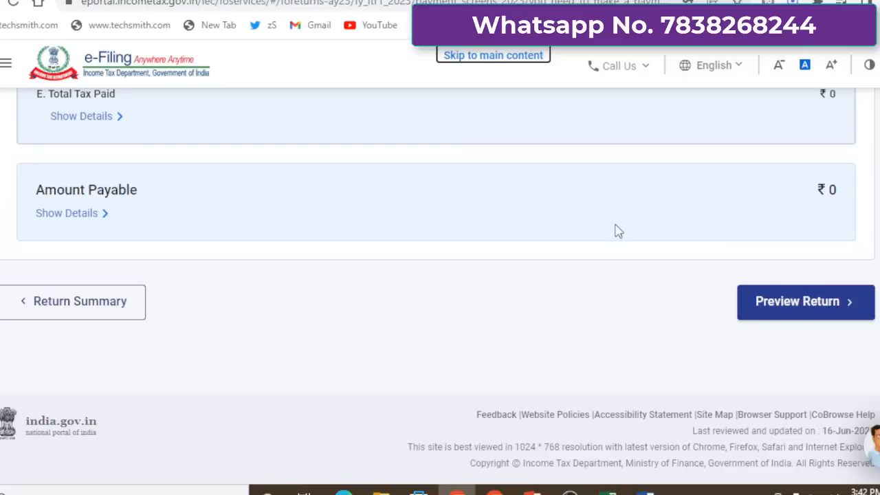
pyautogui.click(789, 314)
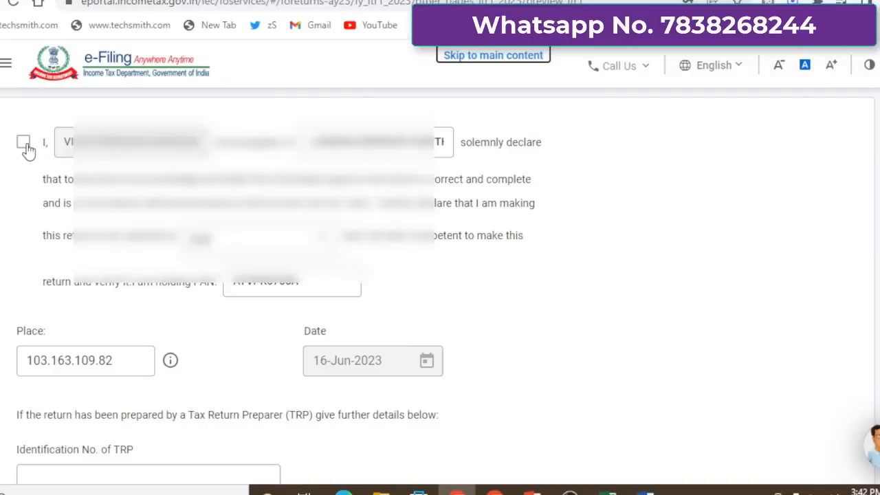
# Step: Accept the declaration, look through the previewed ITR-1 return and send it for validation
pyautogui.click(24, 145)
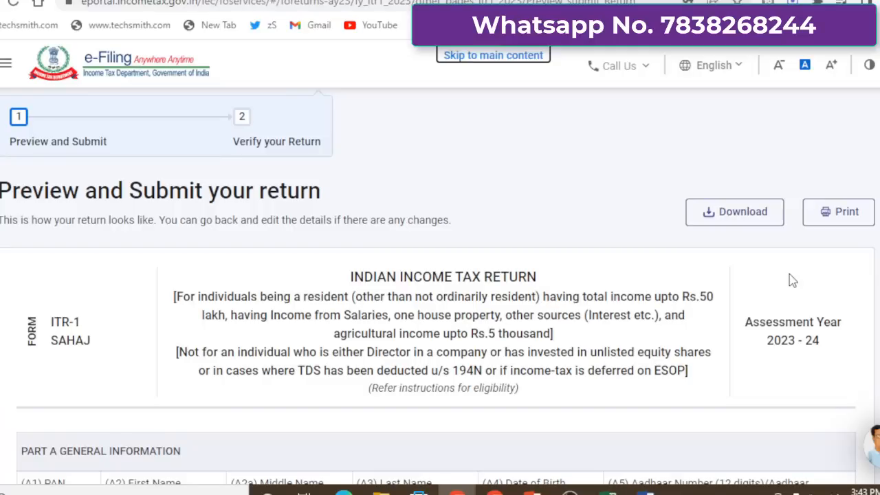
pyautogui.scroll(-10, 792, 280)
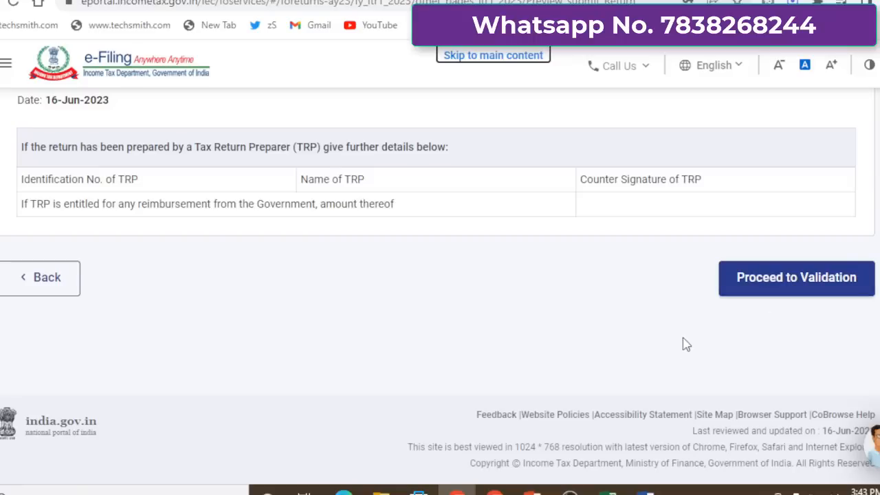
pyautogui.click(810, 287)
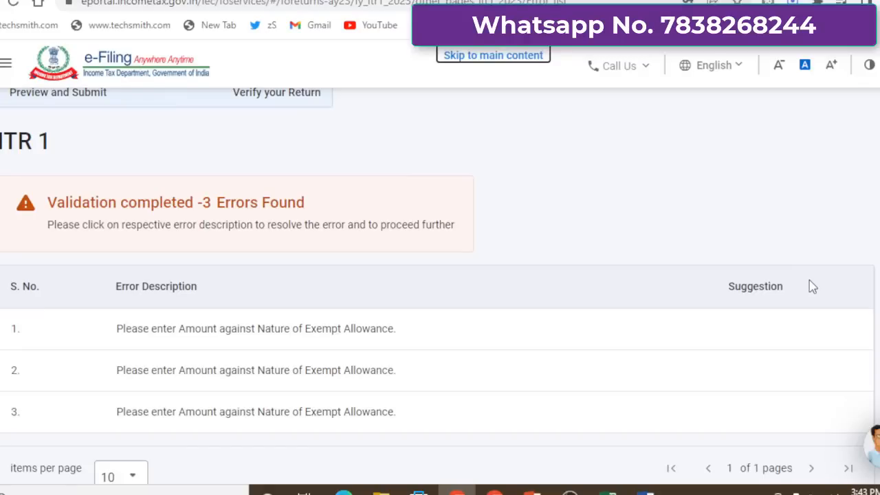
# Step: Open the first validation error about the exempt allowance amount and examine the exempt allowance entries in the salary schedule
pyautogui.scroll(-1, 810, 287)
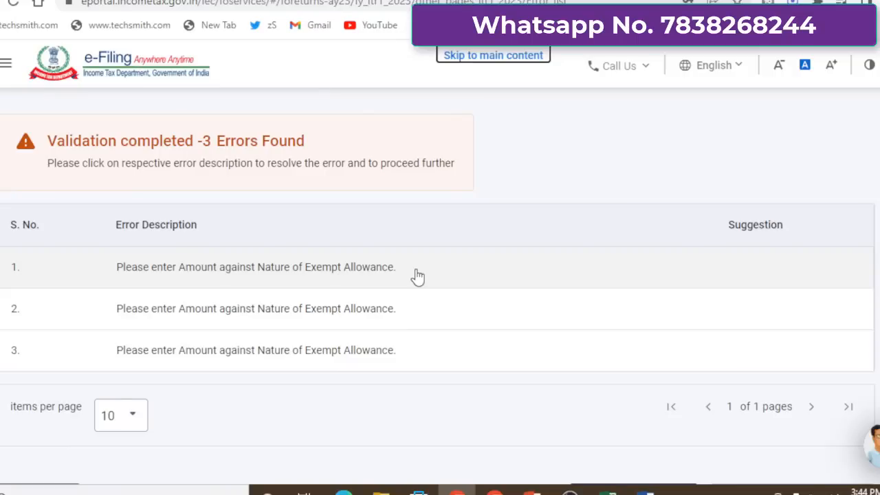
pyautogui.click(416, 272)
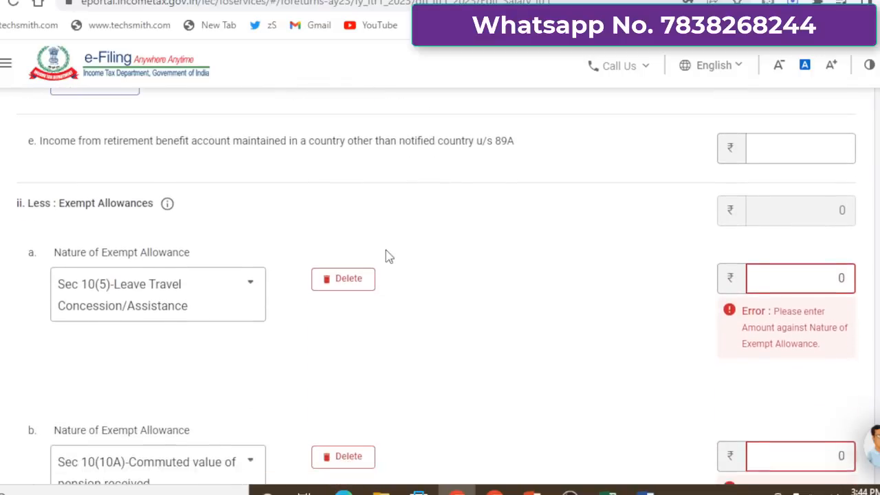
pyautogui.scroll(-4, 389, 256)
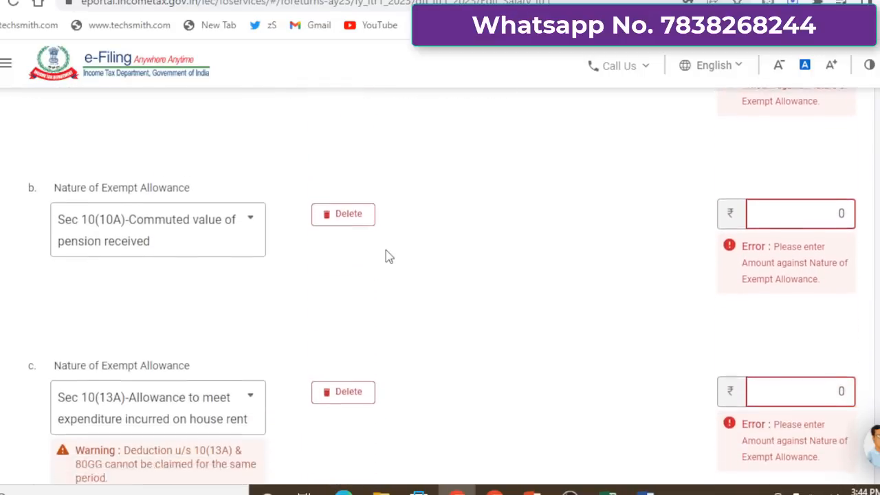
pyautogui.scroll(-1, 389, 256)
pyautogui.scroll(6, 389, 257)
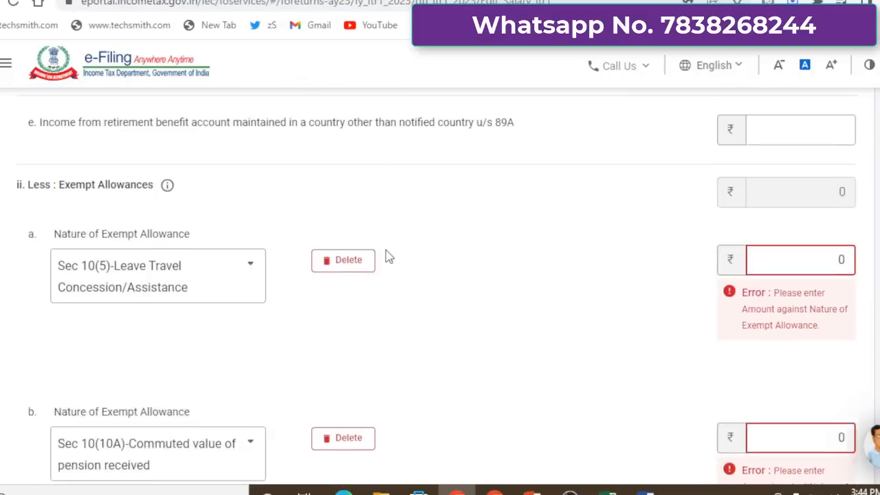
pyautogui.scroll(1, 389, 257)
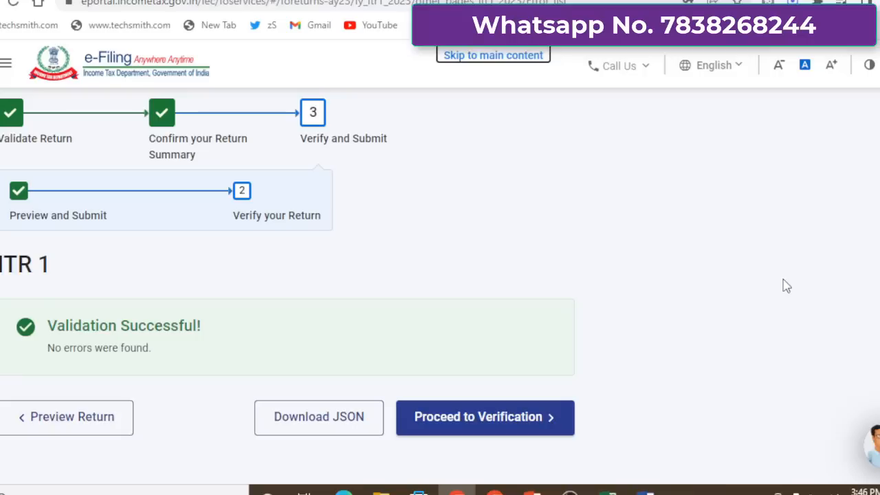
# Step: Proceed to verification, choose e-Verify Later, accept the 30-day notice and submit the return
pyautogui.click(452, 426)
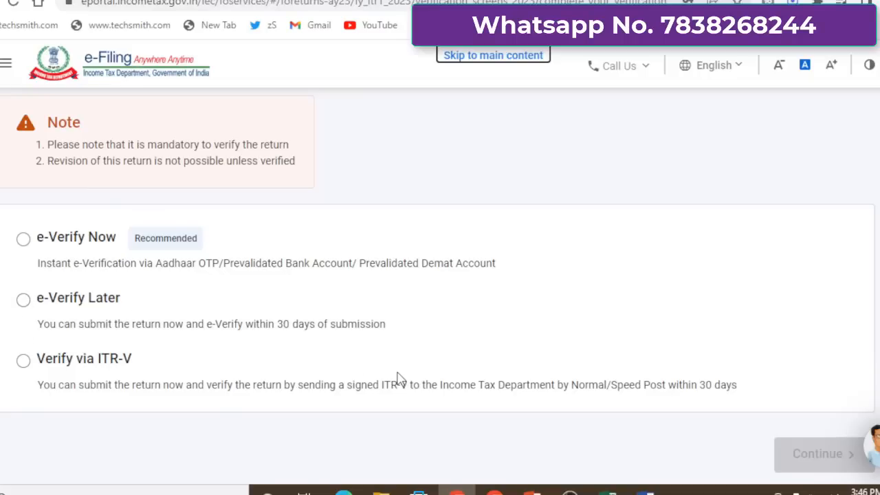
pyautogui.click(23, 299)
pyautogui.click(817, 453)
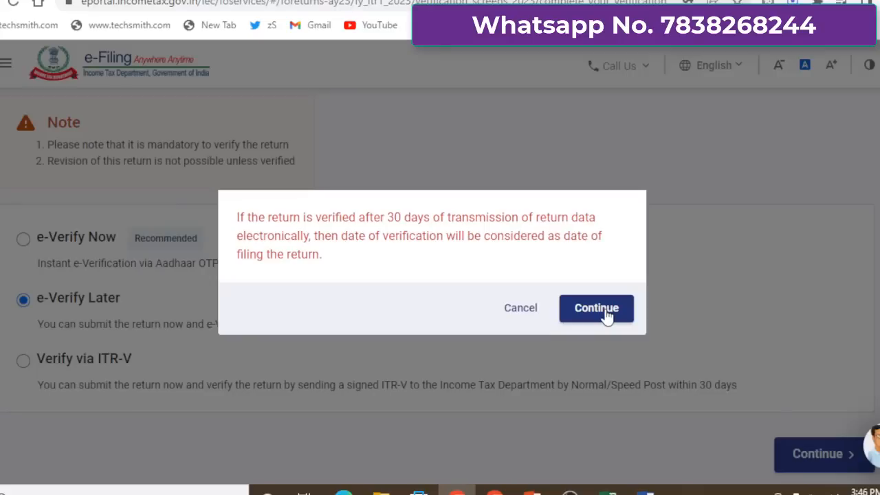
pyautogui.click(596, 309)
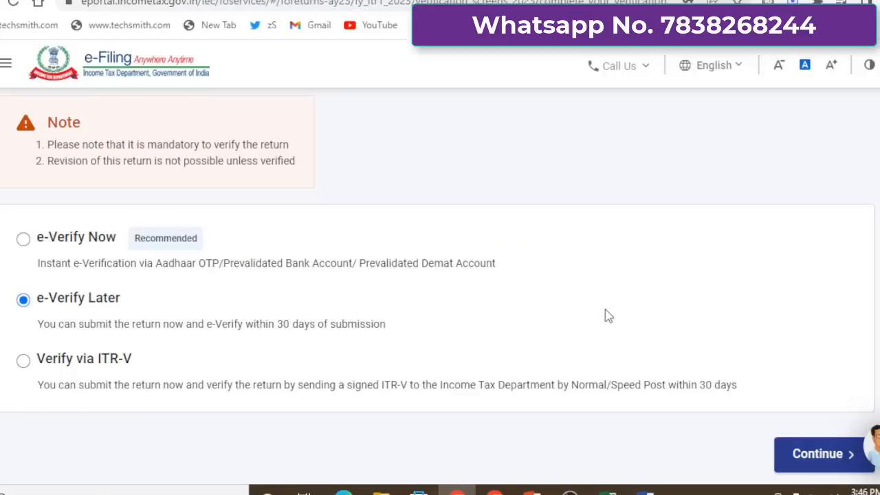
pyautogui.click(809, 464)
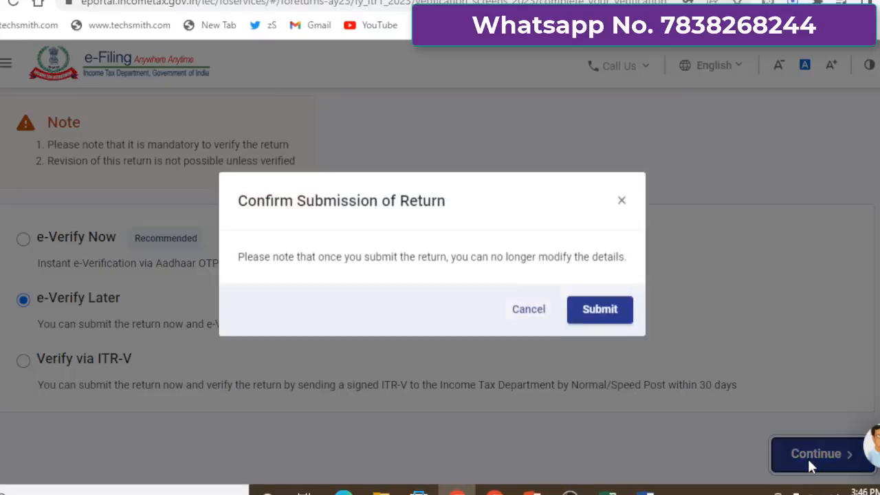
pyautogui.click(610, 320)
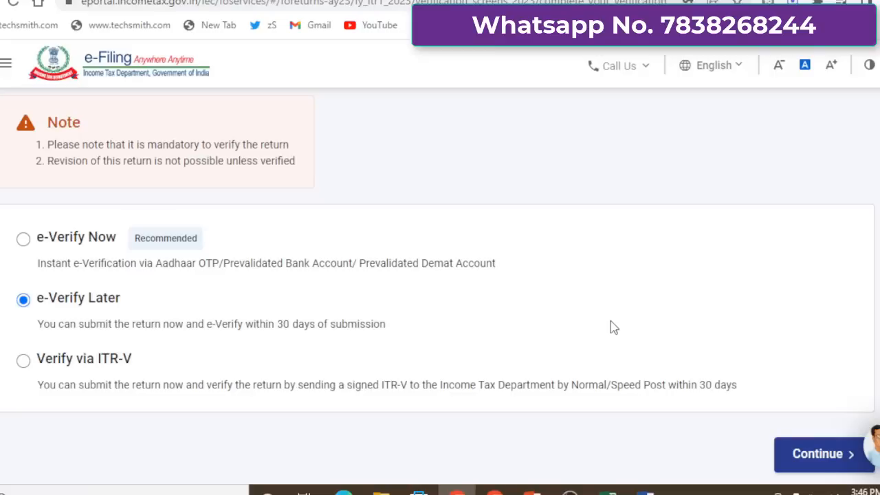